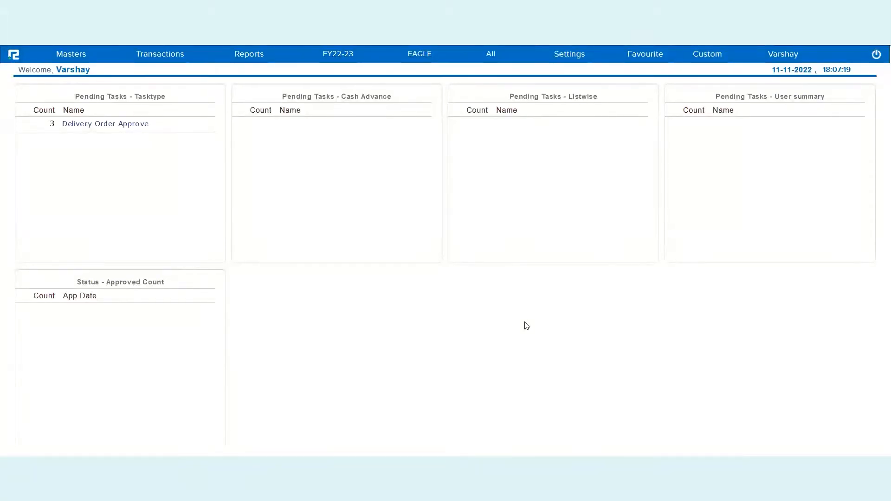
Open the Accounts section of the RealBooks configuration and check the Mapping feature in the general settings
left_click(572, 59)
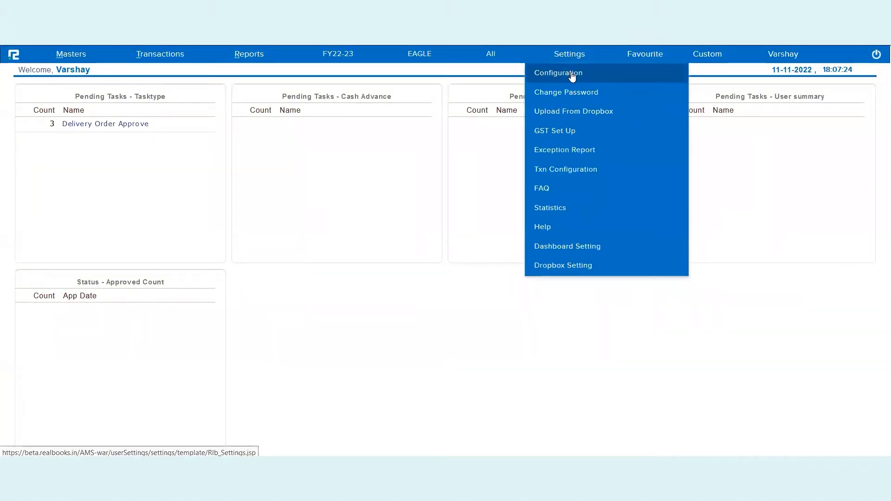
left_click(572, 77)
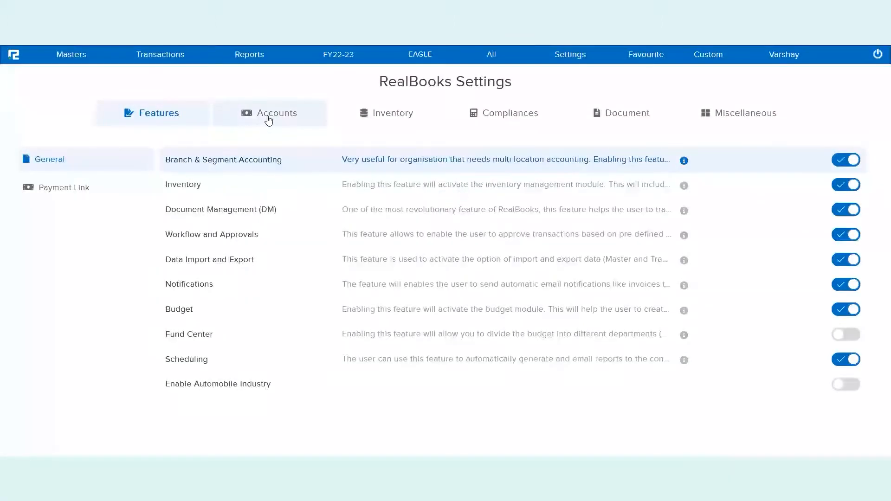
left_click(269, 118)
scroll(304, 281, "down", 5)
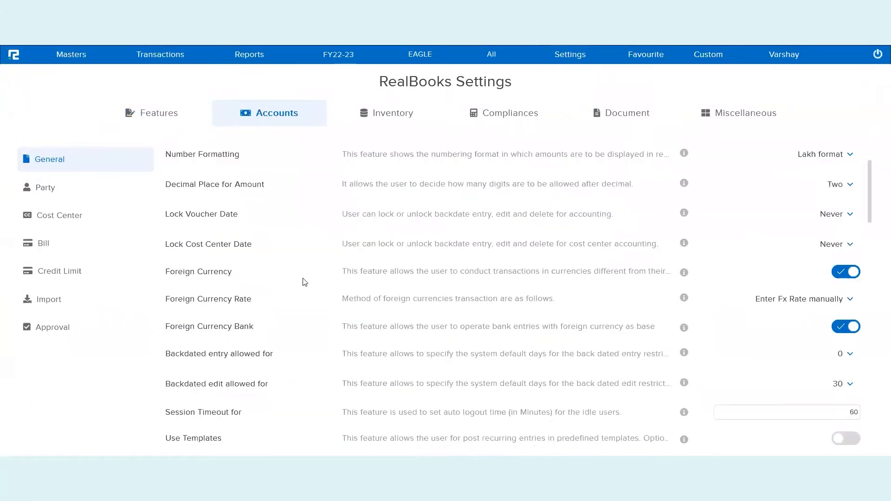
scroll(305, 281, "down", 10)
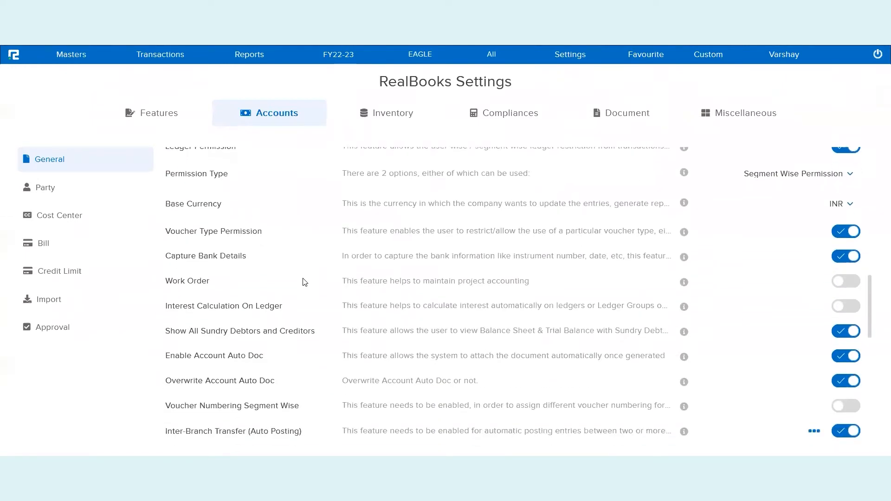
scroll(305, 282, "down", 10)
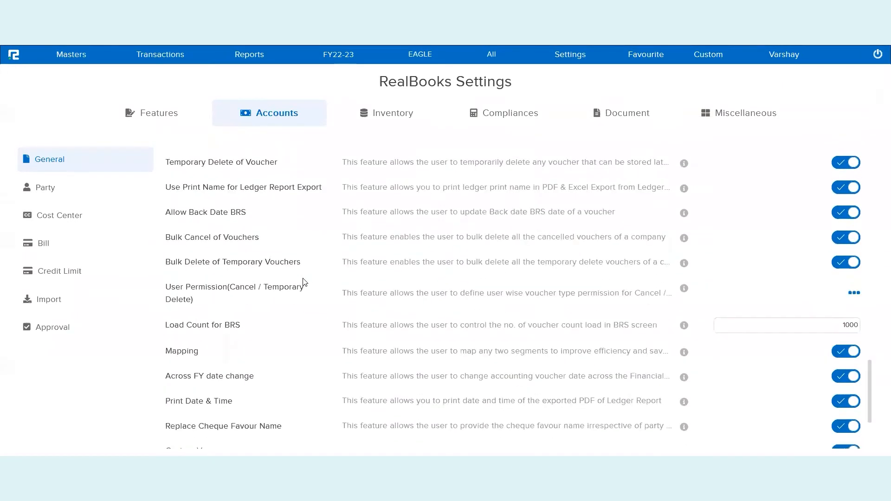
double_click(179, 287)
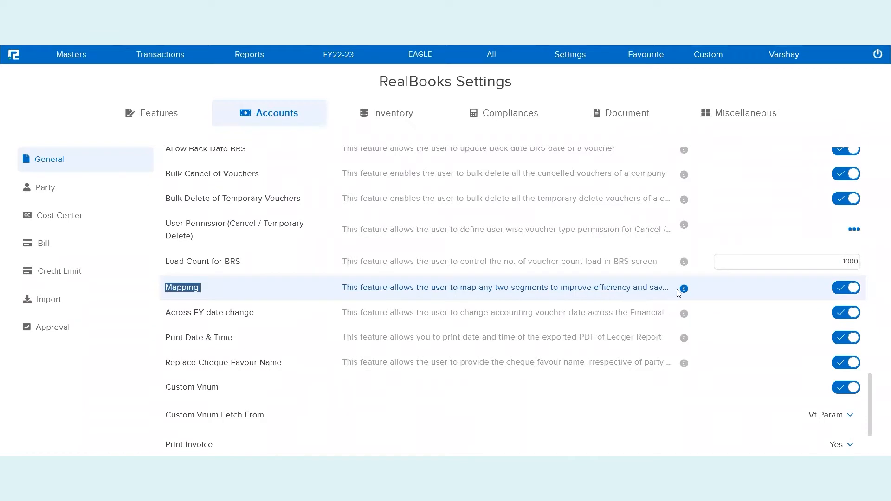
mouse_move(685, 290)
Review the segment ledger mapping for Inter-Branch Transfer (Auto Posting) and set Inter-Branch Transfer Posting to With Approval Posting
scroll(255, 243, "up", 6)
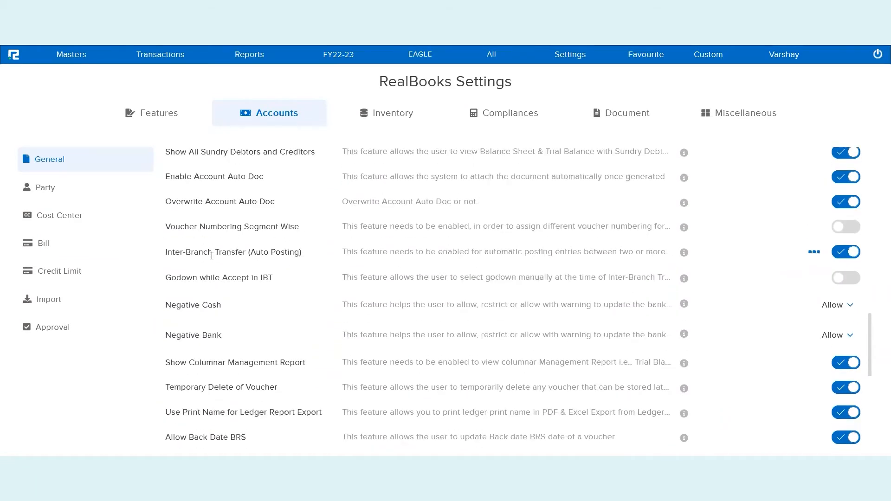
triple_click(212, 256)
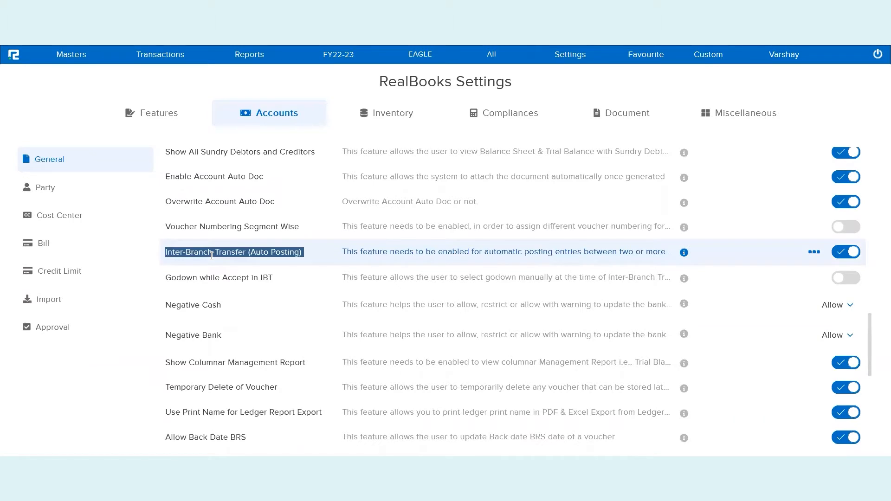
left_click(813, 254)
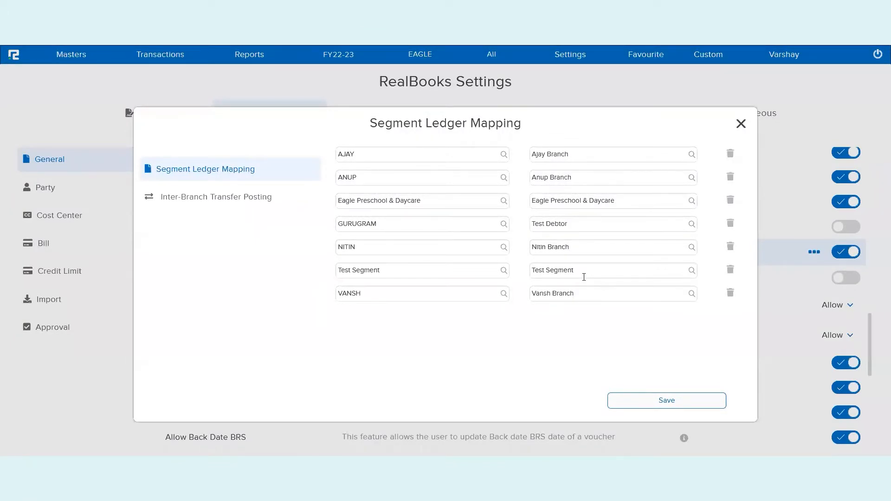
left_click(251, 205)
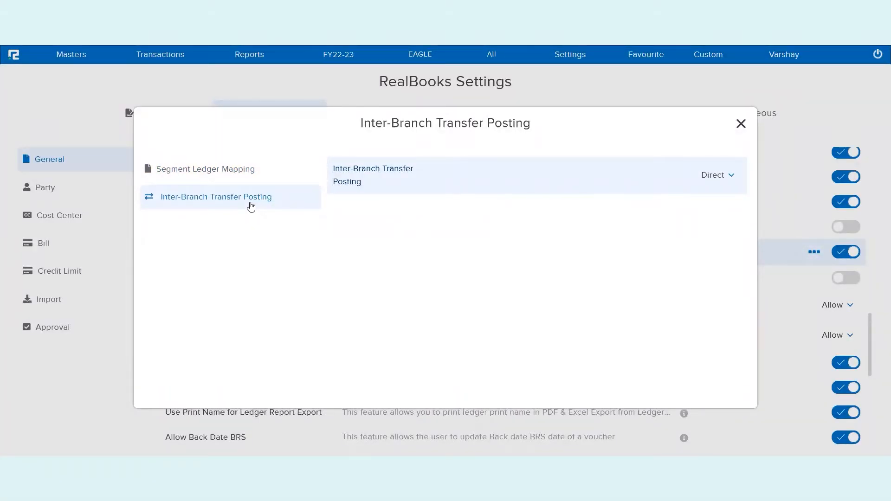
left_click(720, 175)
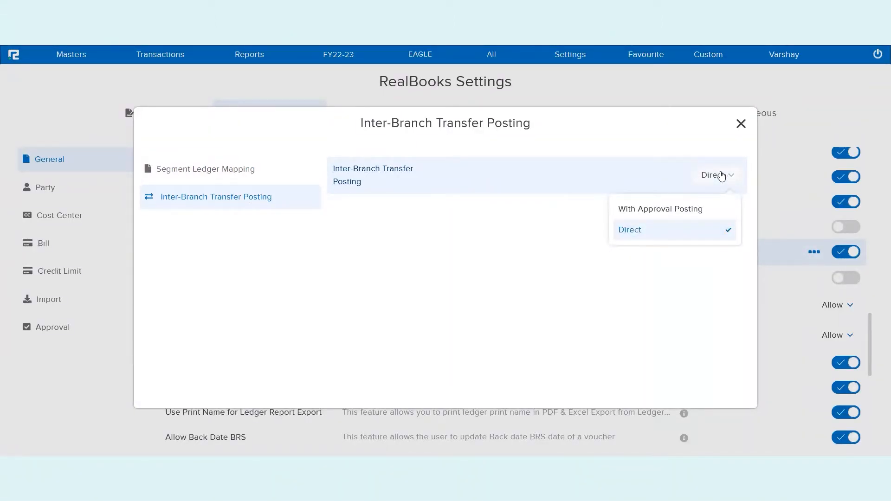
left_click(671, 214)
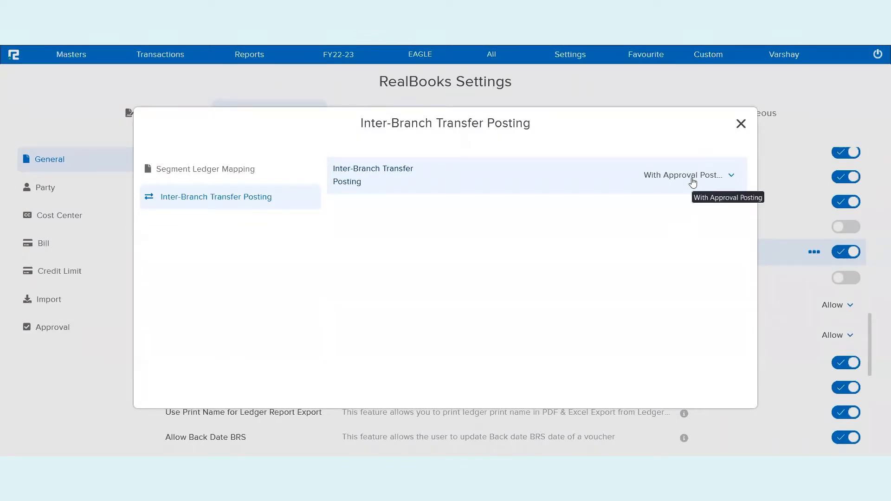
left_click(741, 124)
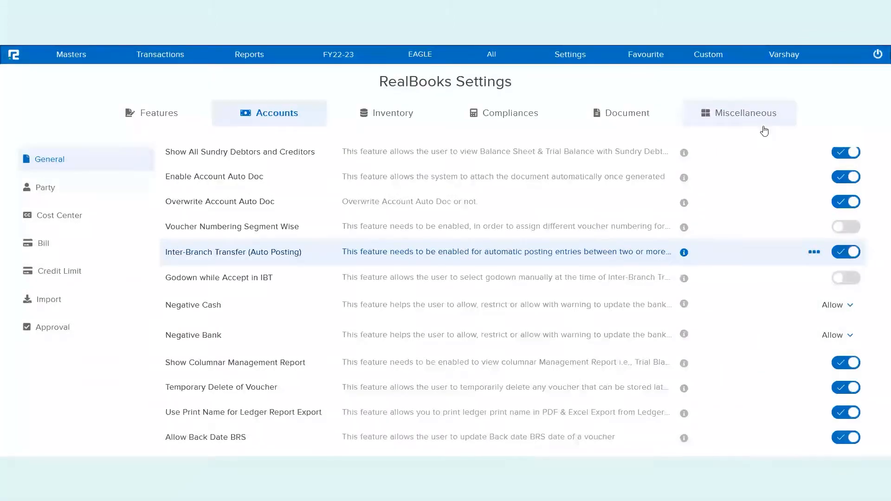
Search the miscellaneous Branch Mapping settings with both the from segment and the to segment set to All
left_click(749, 122)
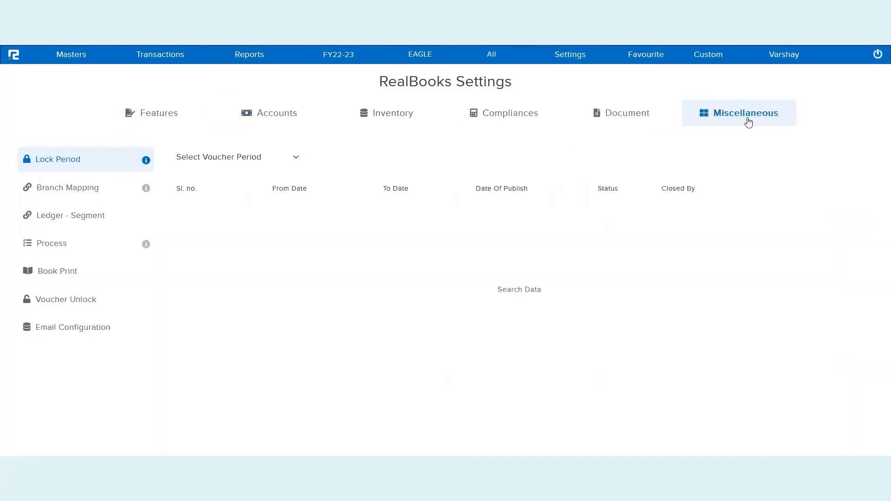
left_click(91, 194)
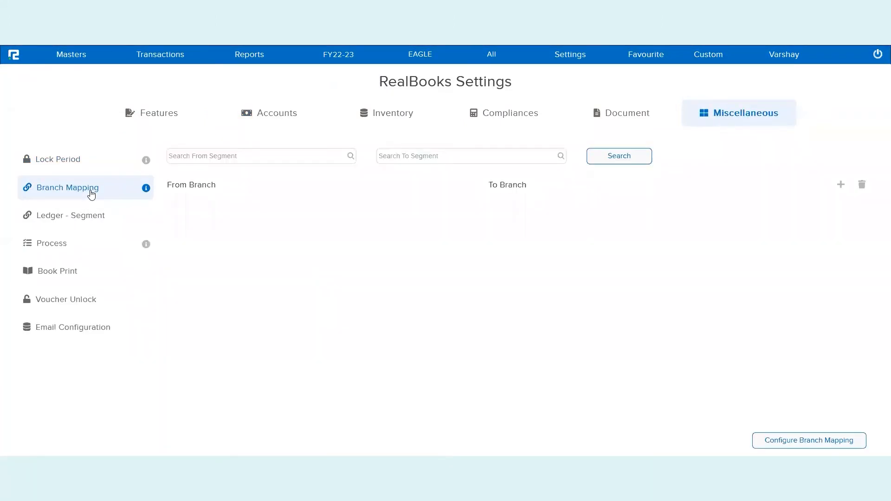
left_click(258, 151)
type("all")
left_click(267, 175)
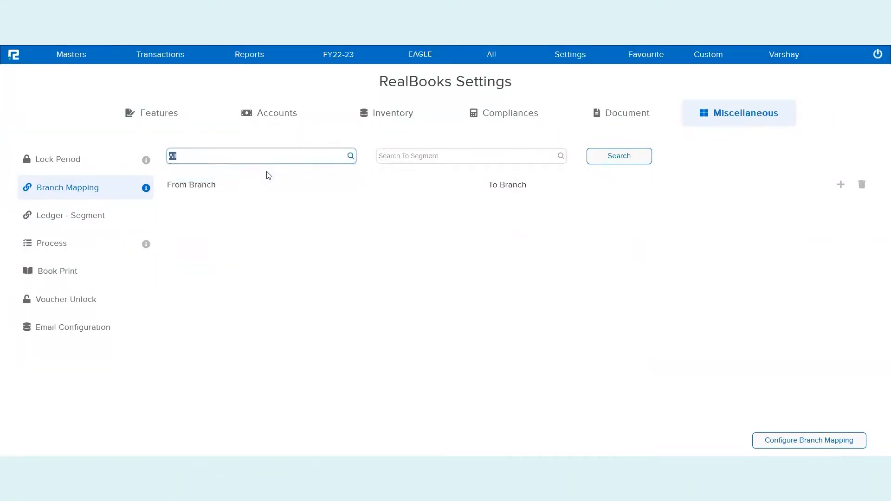
left_click(395, 154)
type("all")
left_click(419, 181)
left_click(419, 181)
left_click(613, 160)
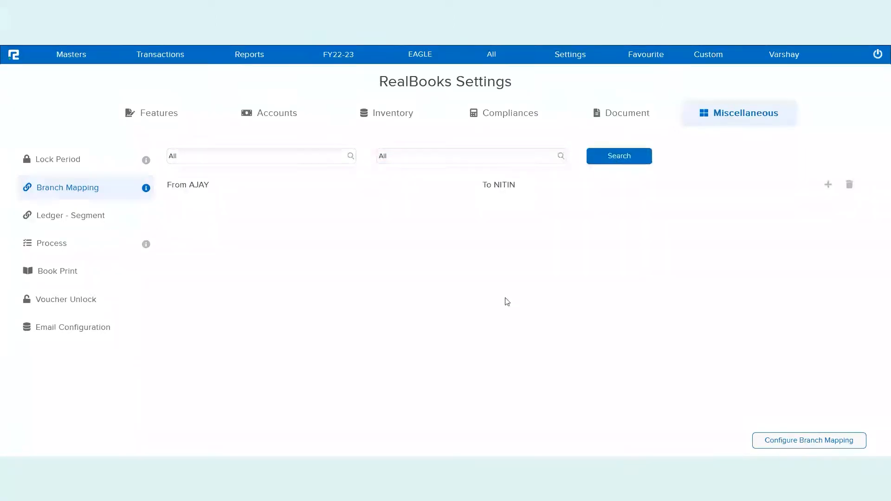
Open the listed branch mapping and examine its from and to branches and the CGST, SGST and IGST ledger pairs
left_click(512, 188)
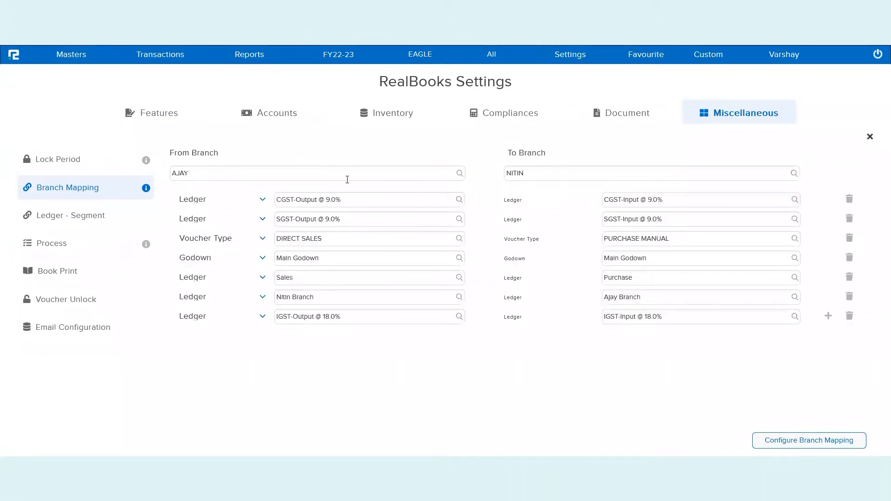
double_click(328, 177)
double_click(521, 174)
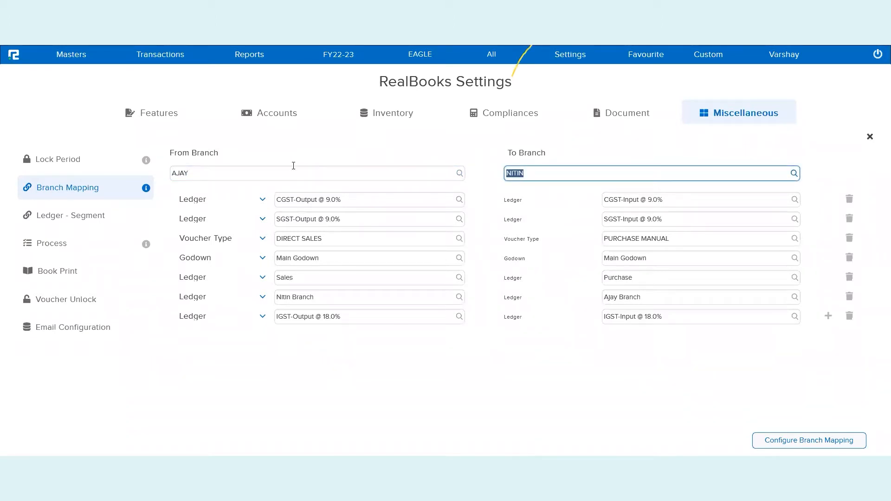
left_click(338, 200)
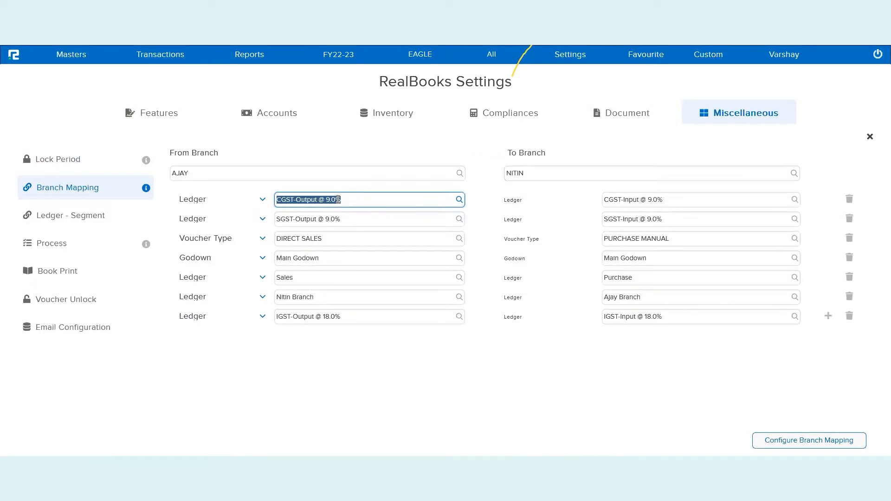
left_click(613, 198)
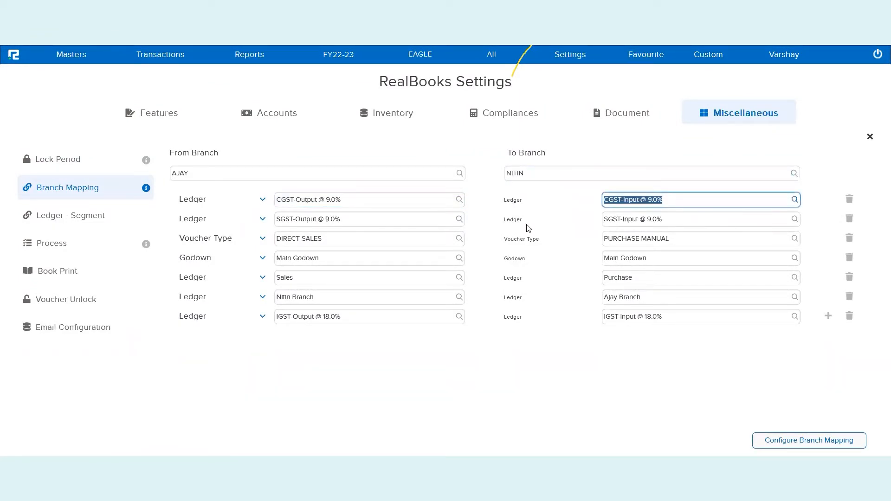
left_click(368, 221)
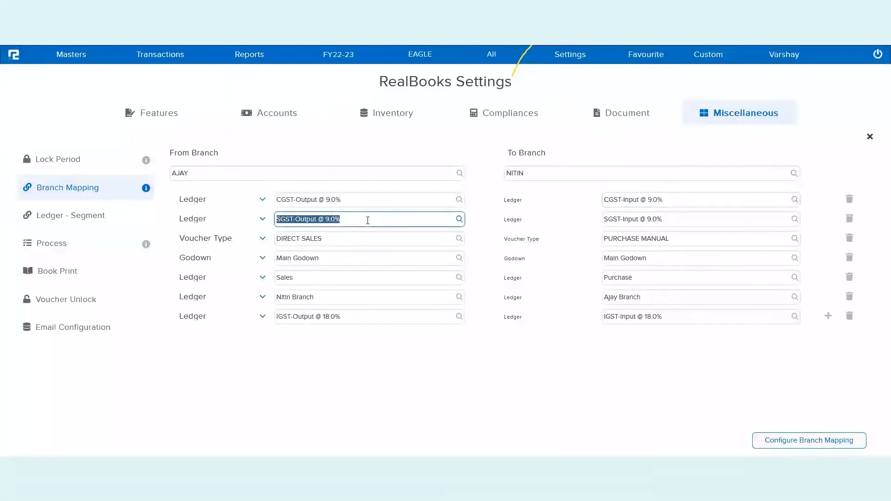
left_click(359, 319)
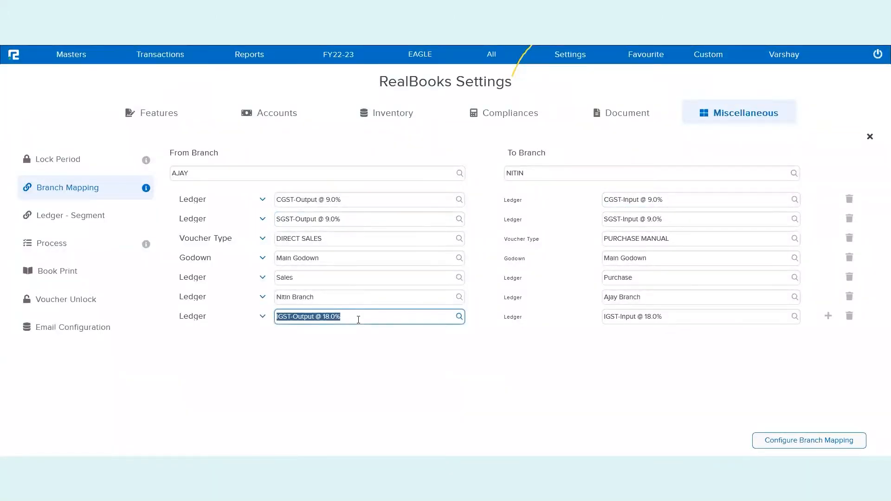
Examine how the voucher type, the godown and the Sales ledger are mapped between the two branches
left_click(335, 237)
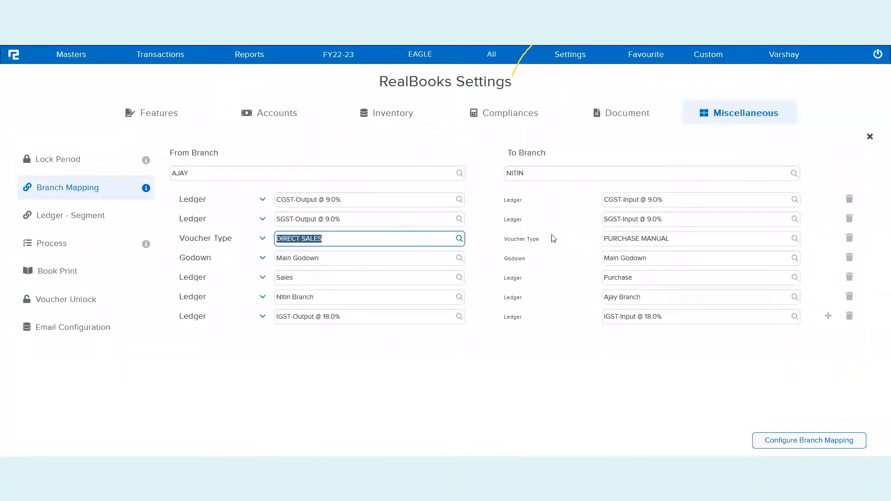
double_click(631, 239)
triple_click(631, 239)
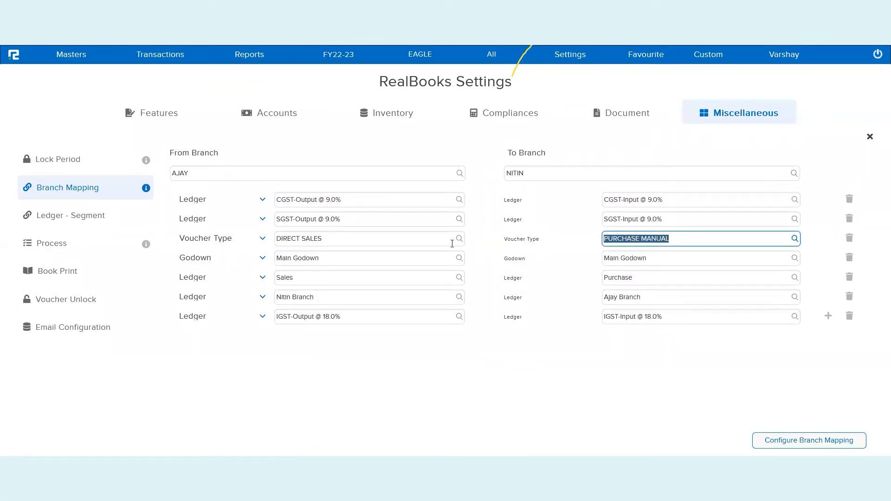
left_click(381, 260)
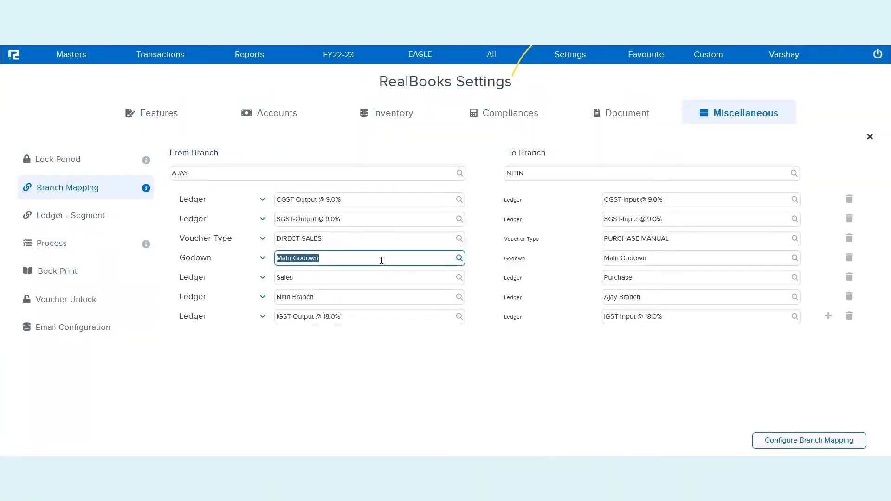
left_click(691, 258)
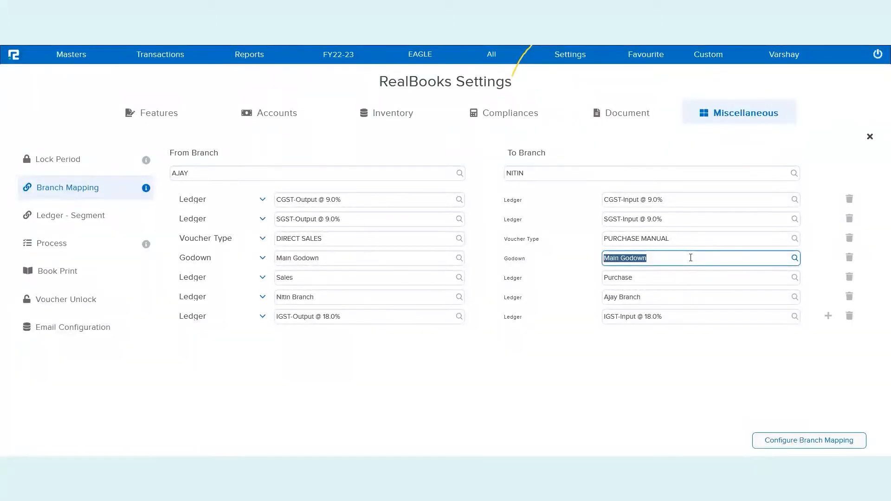
left_click(376, 278)
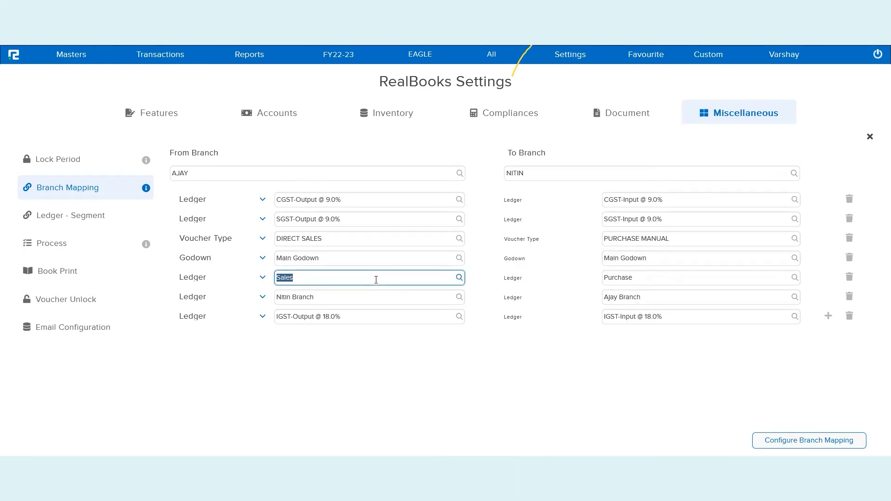
left_click(616, 272)
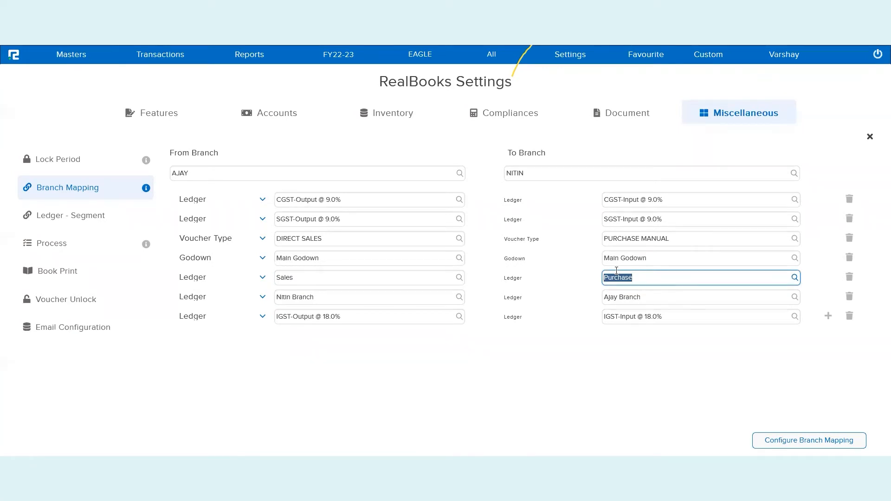
Compare the mapped branch ledgers on both sides with the selected from and to branches
left_click(397, 295)
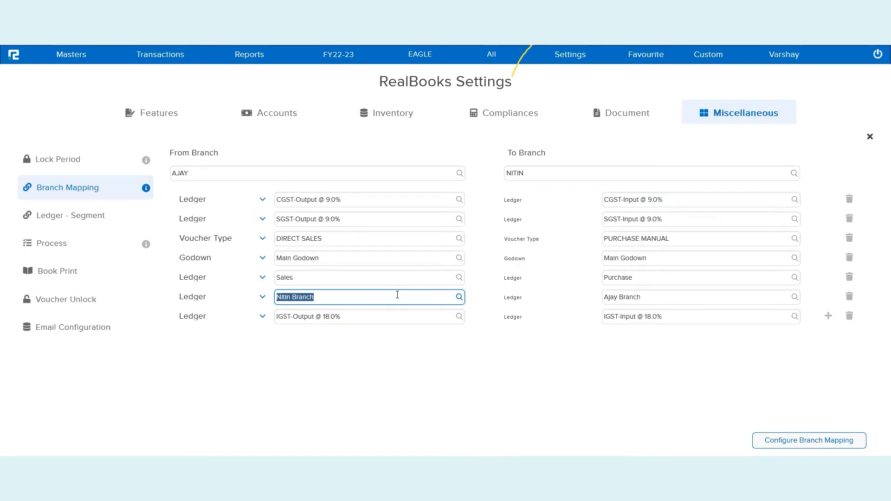
left_click(636, 298)
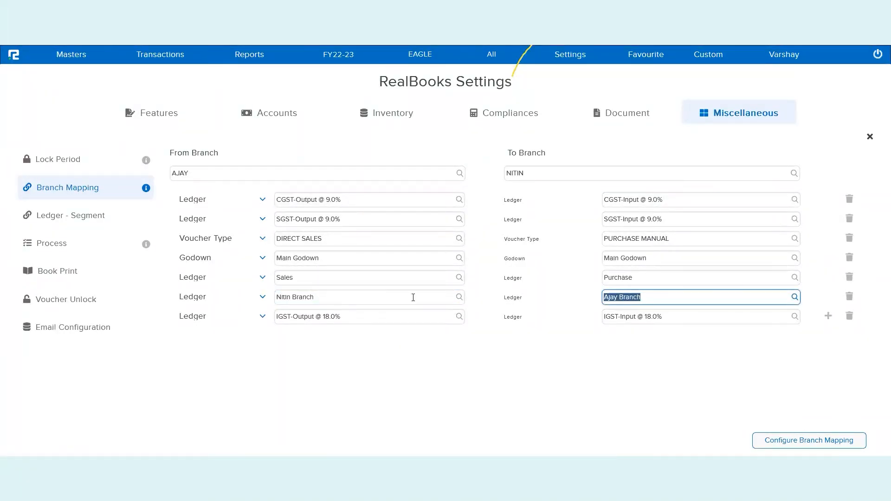
left_click(329, 299)
left_click(518, 174)
left_click(304, 301)
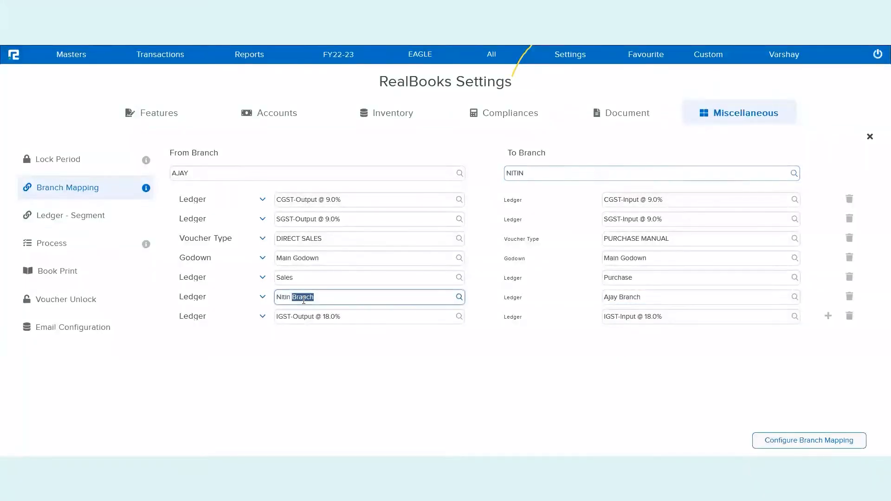
left_click(195, 176)
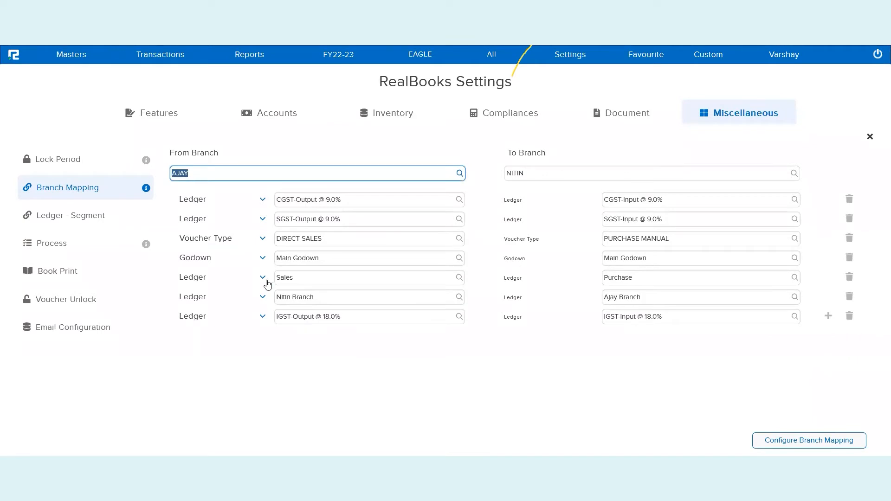
left_click(300, 297)
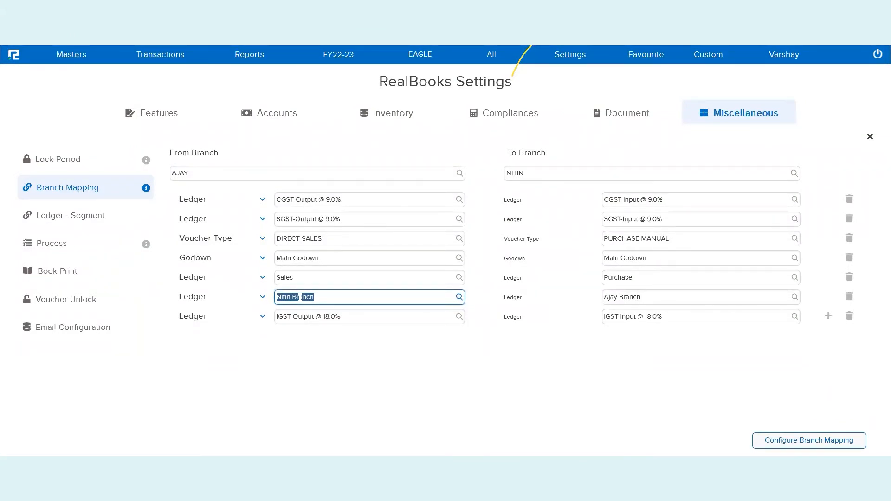
double_click(298, 299)
triple_click(294, 299)
triple_click(646, 298)
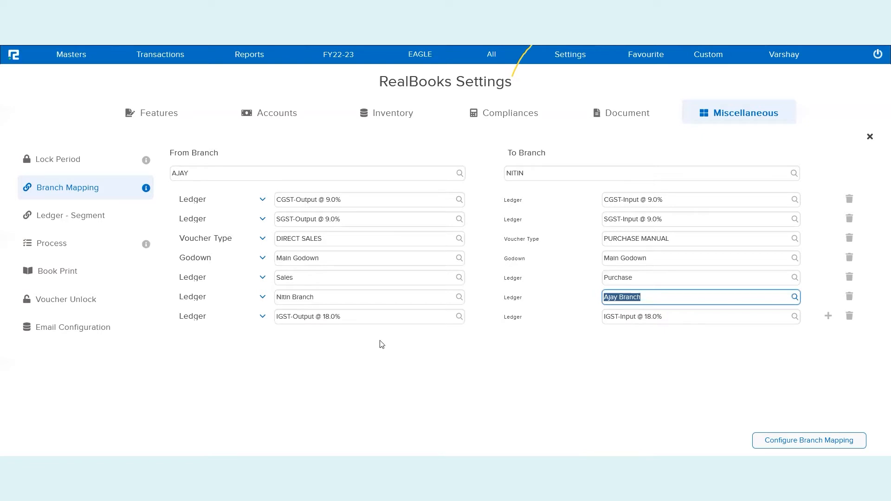
Check the IGST-Output @ 18.0% ledger in the mapping and save the branch mapping configuration
triple_click(369, 318)
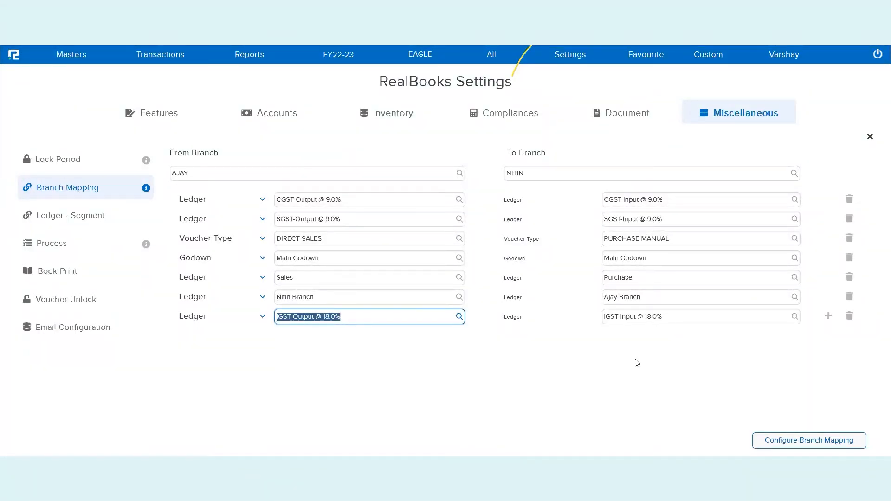
left_click(795, 442)
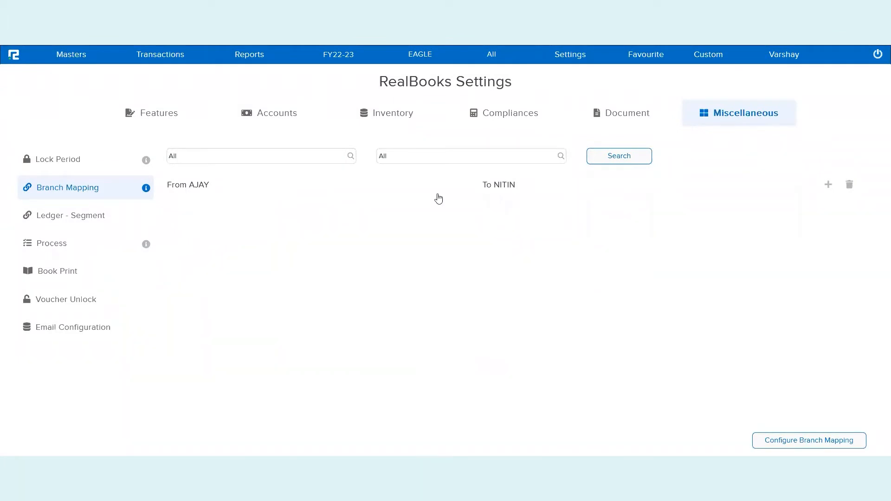
Switch the active segment to the mapping's from branch and reopen the miscellaneous Branch Mapping settings
left_click(503, 59)
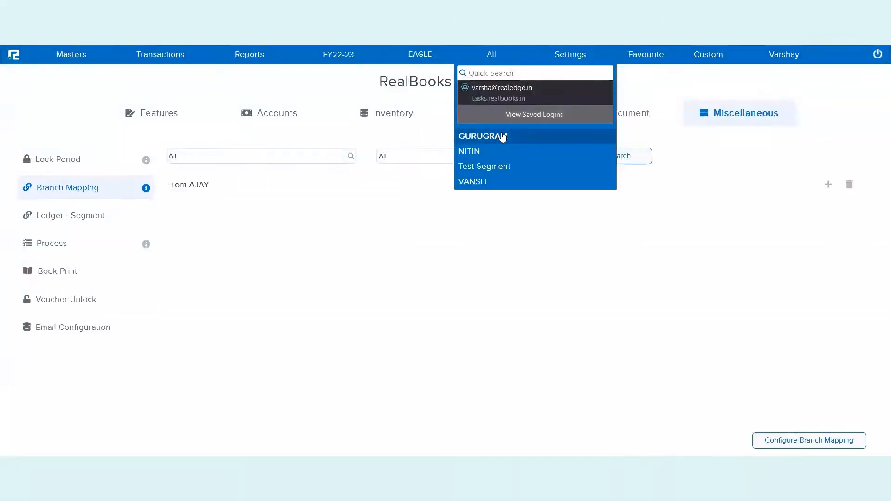
left_click(486, 108)
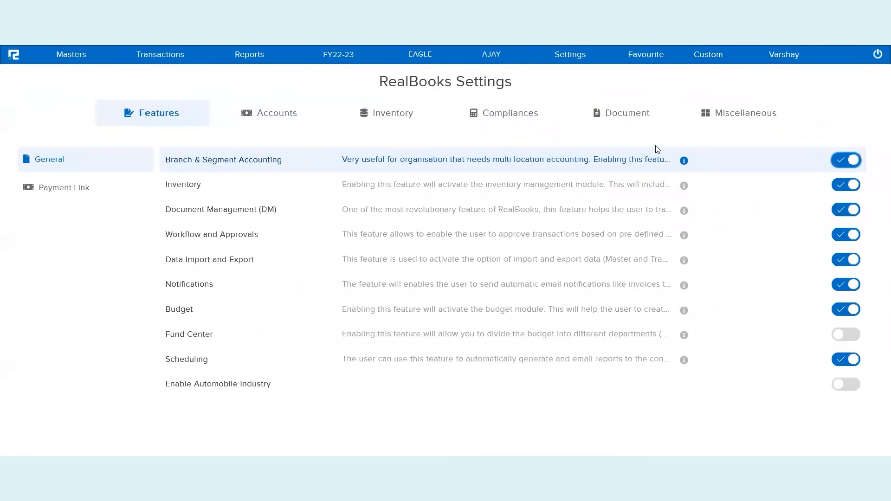
left_click(737, 122)
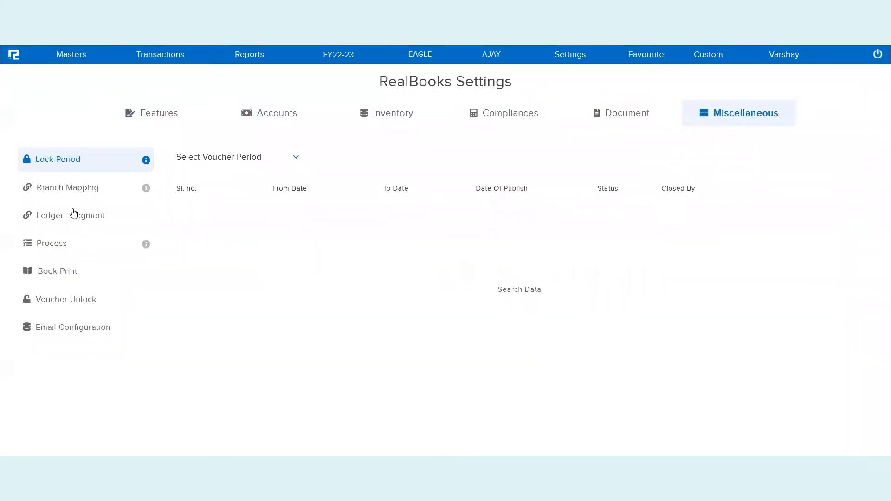
left_click(80, 188)
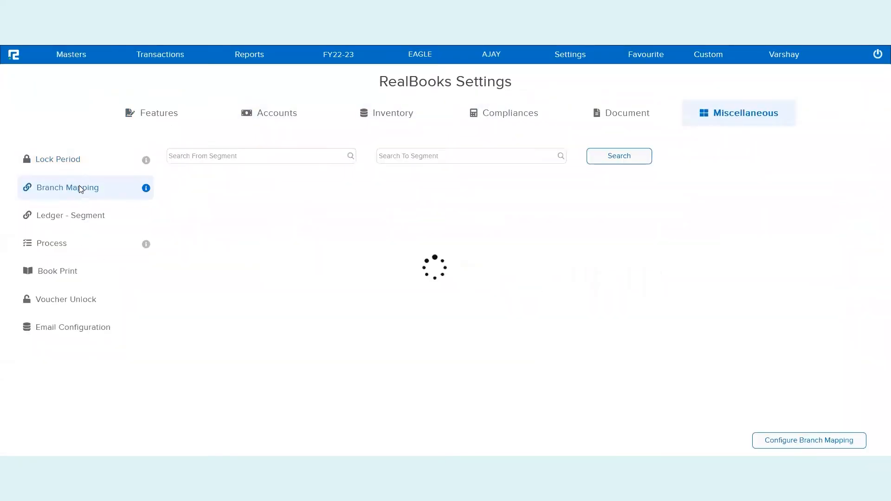
Search the branch mappings with the from and to segments set to All and open the listed mapping
left_click(304, 157)
type("all")
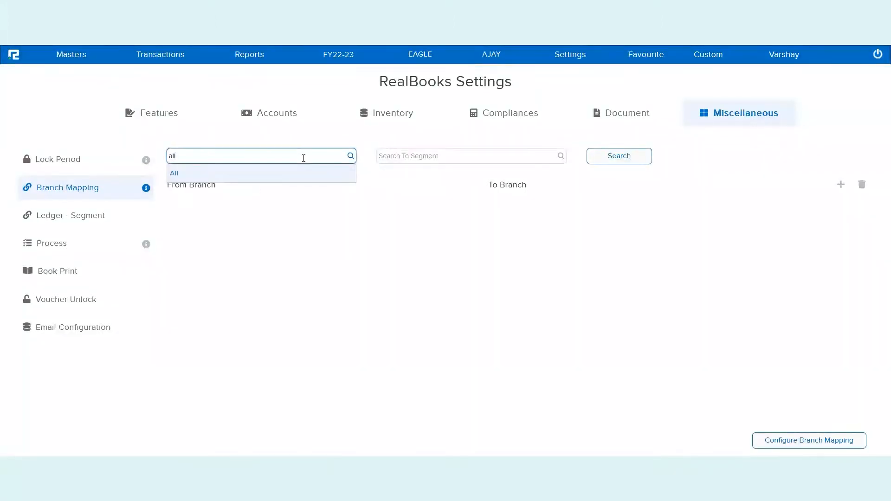
key("Tab")
type("all")
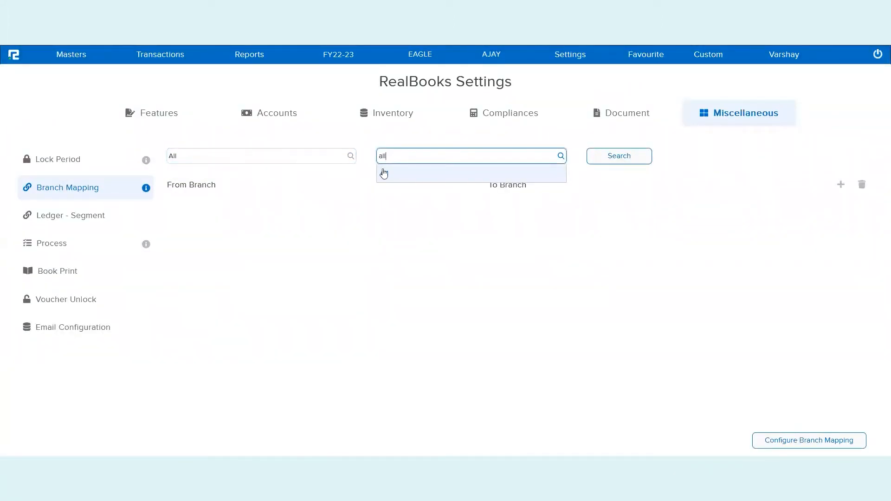
left_click(400, 173)
left_click(626, 157)
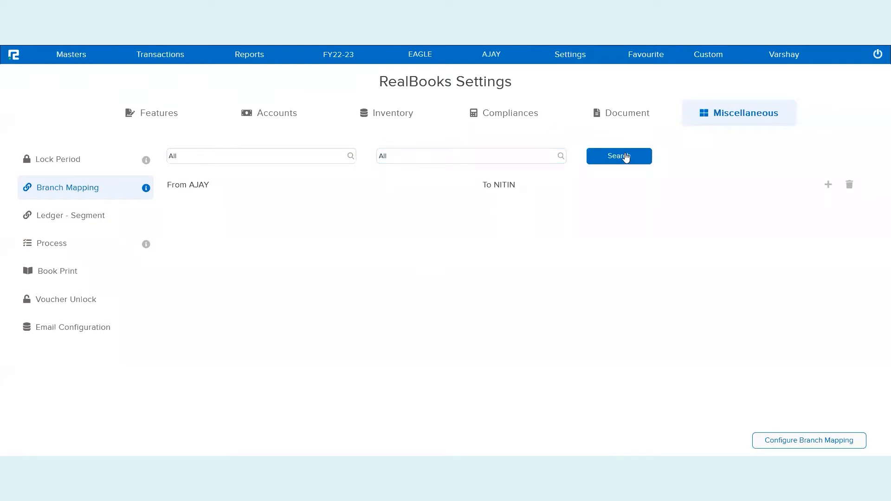
left_click(524, 188)
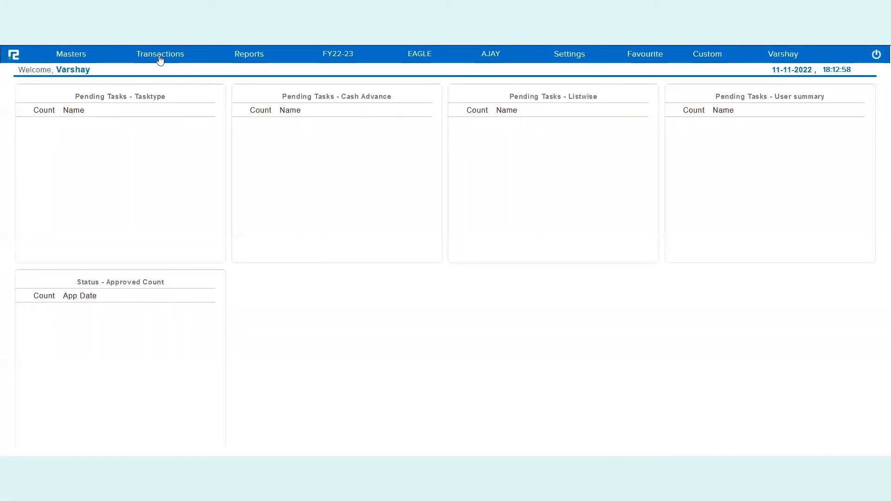
Open a new inventory sale transaction entry and set its voucher type to DIRECT SALES
left_click(160, 55)
left_click(160, 94)
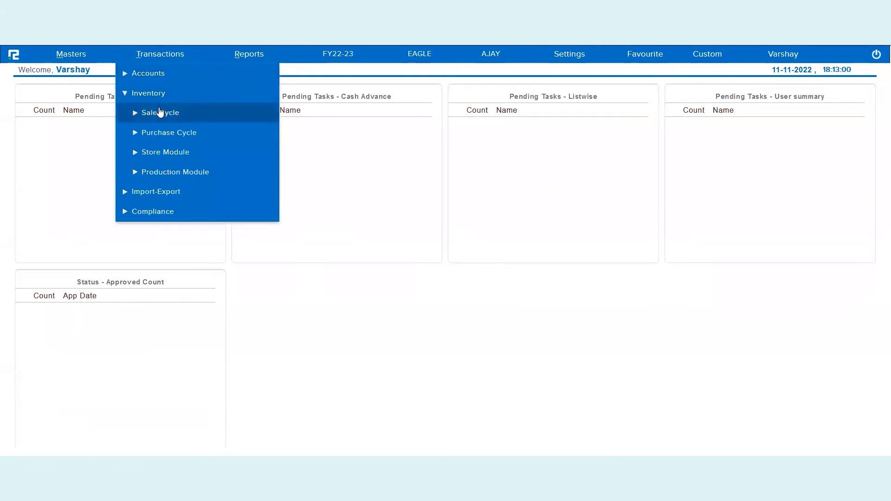
left_click(161, 113)
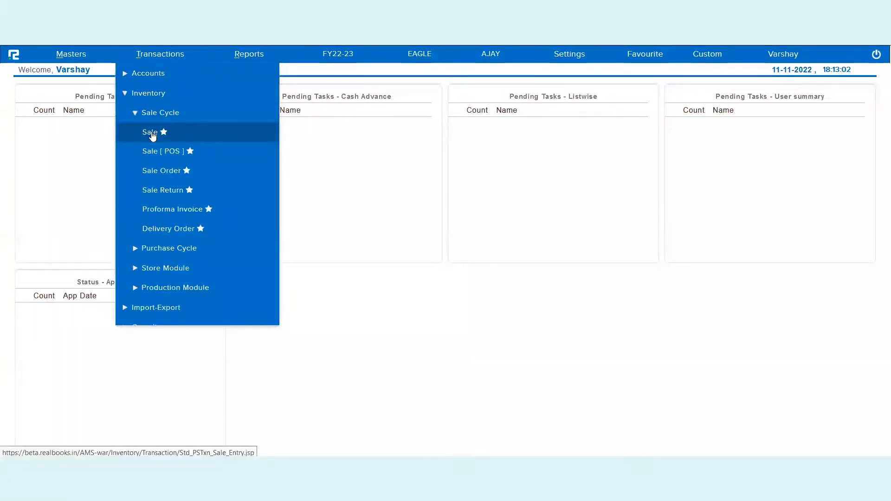
left_click(158, 135)
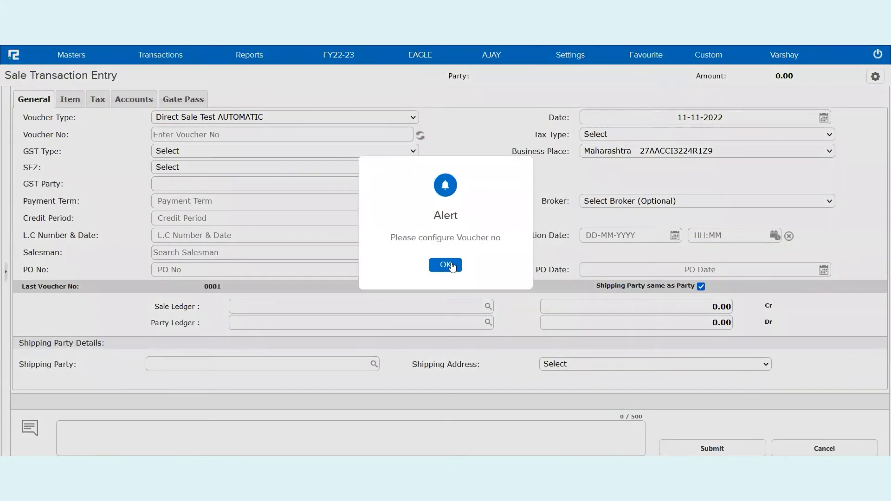
left_click(454, 265)
left_click(295, 119)
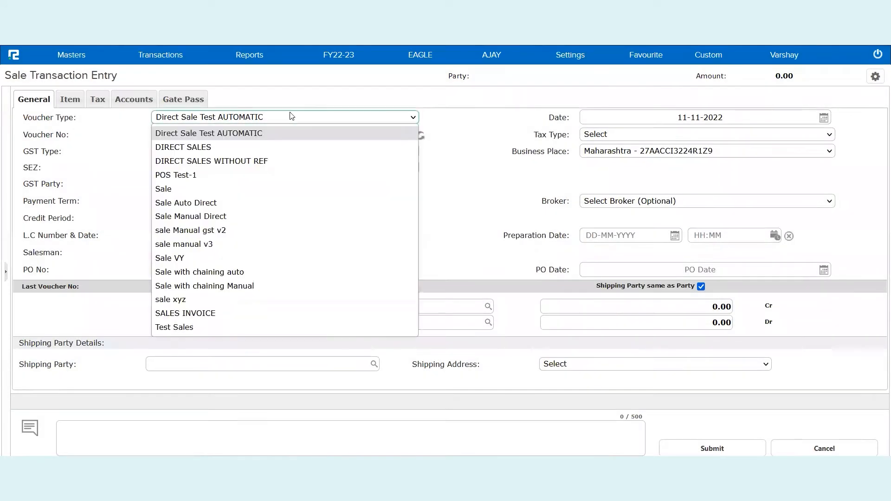
left_click(236, 149)
Set the sale ledger to Sales and the party ledger to the to-branch's ledger copied from the branch mapping
left_click(270, 305)
type("sale")
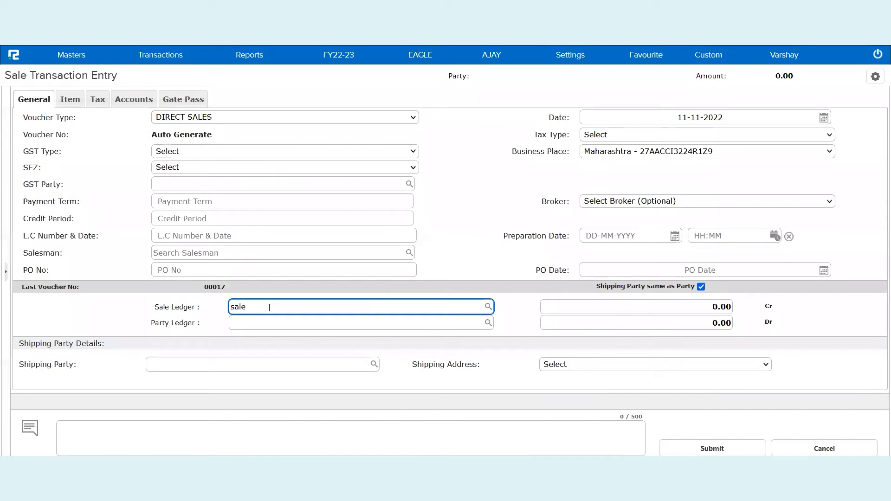
left_click(268, 337)
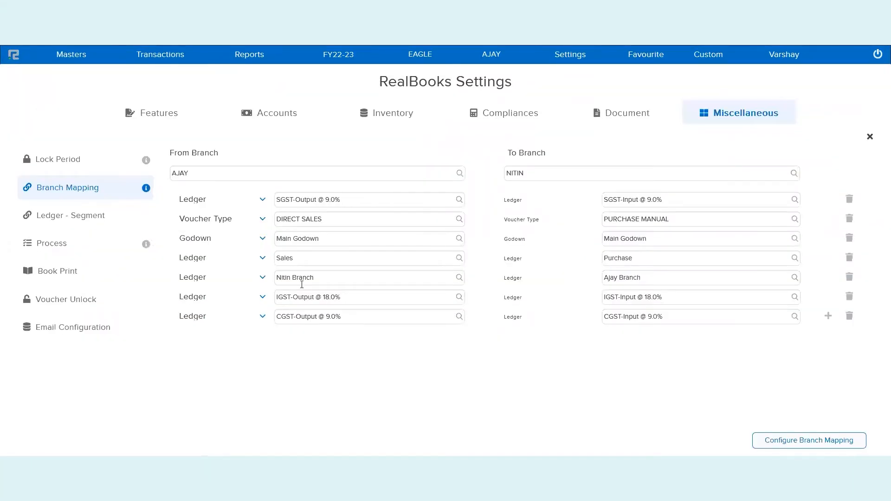
triple_click(305, 278)
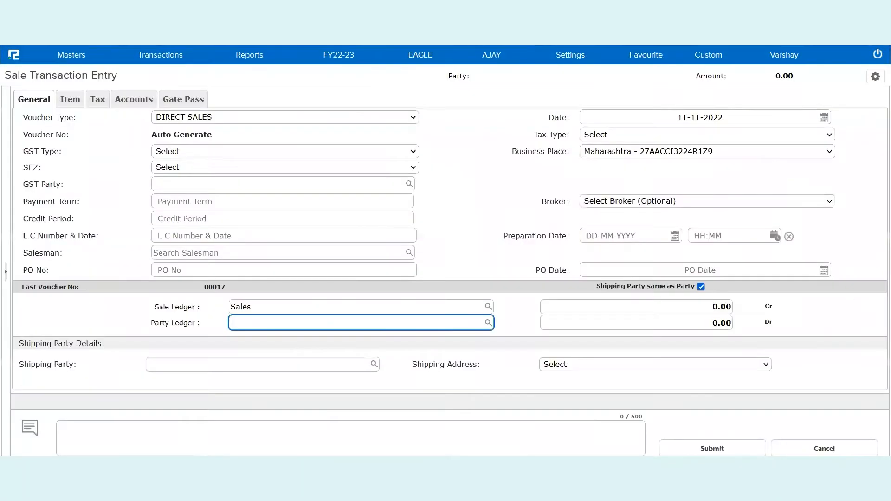
type("Nitin Branch")
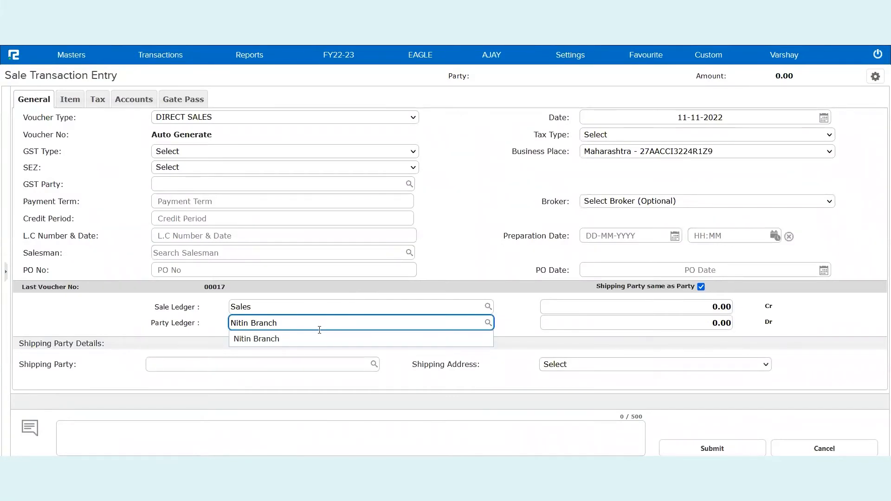
left_click(316, 339)
Choose Main Godown and Item One on the first item line of the sale
left_click(150, 133)
type("main")
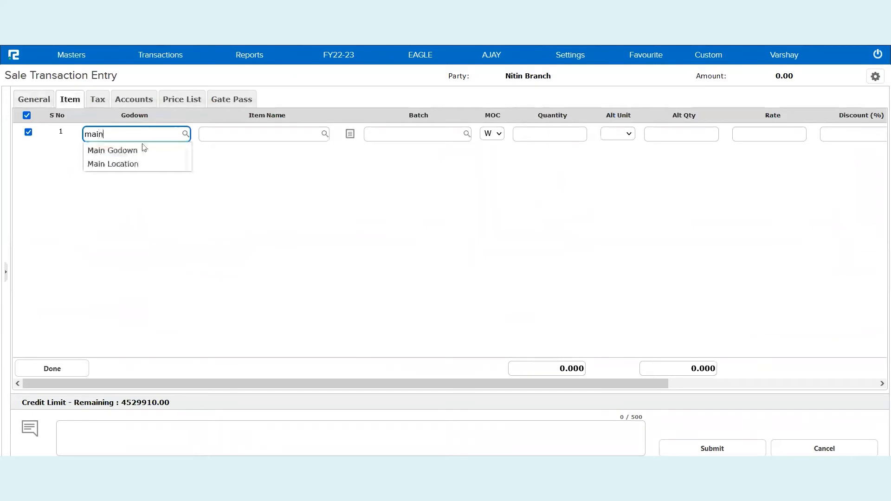
left_click(142, 150)
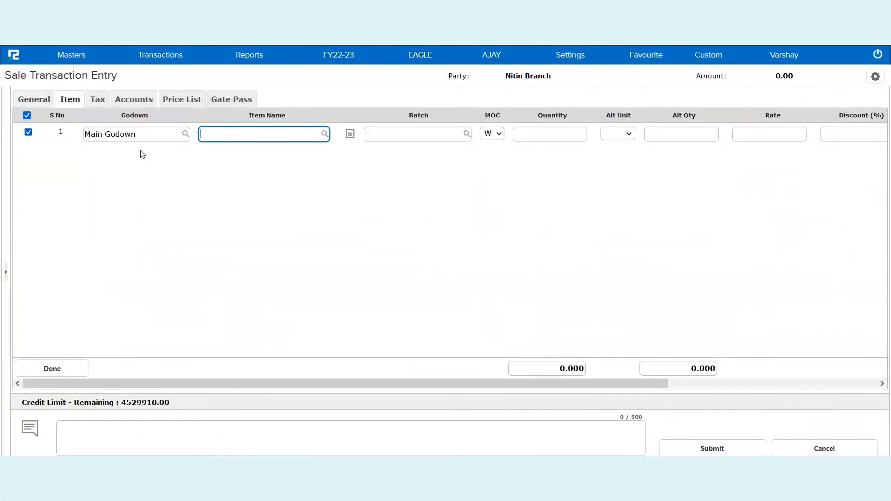
type("item")
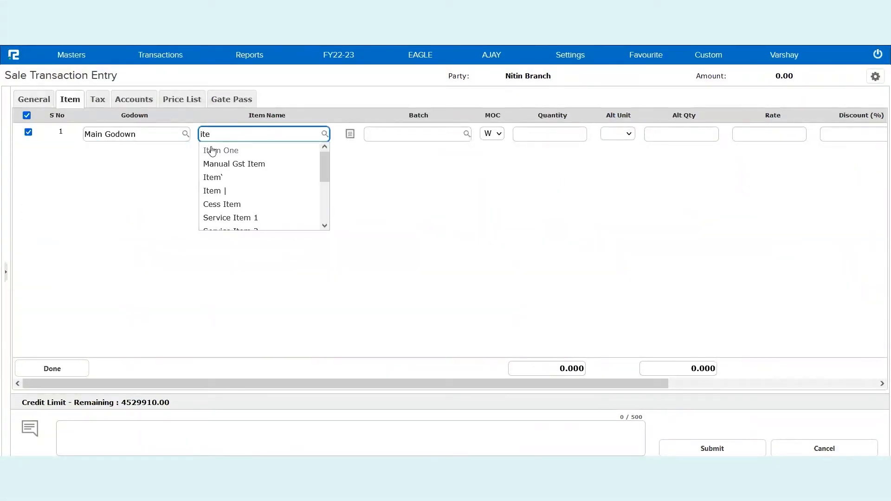
left_click(246, 156)
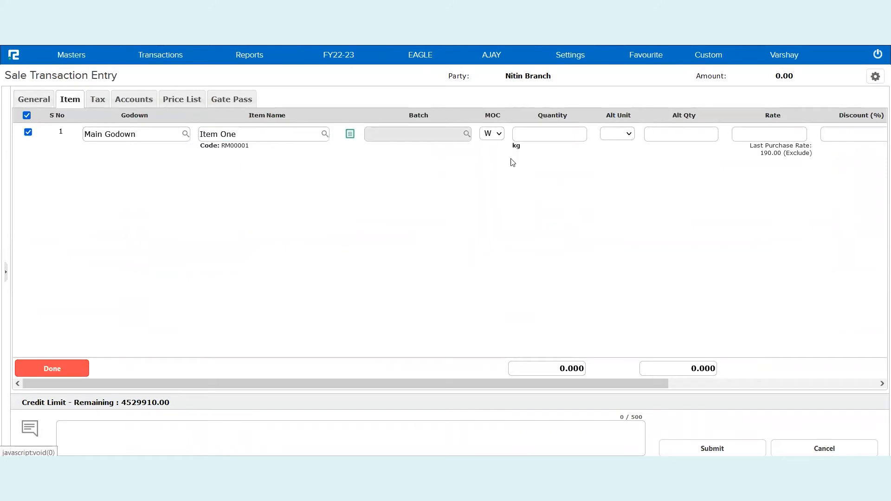
Enter a quantity of 154 kg and a rate of 58 for Item One, and complete the item entry
left_click(543, 140)
type("154")
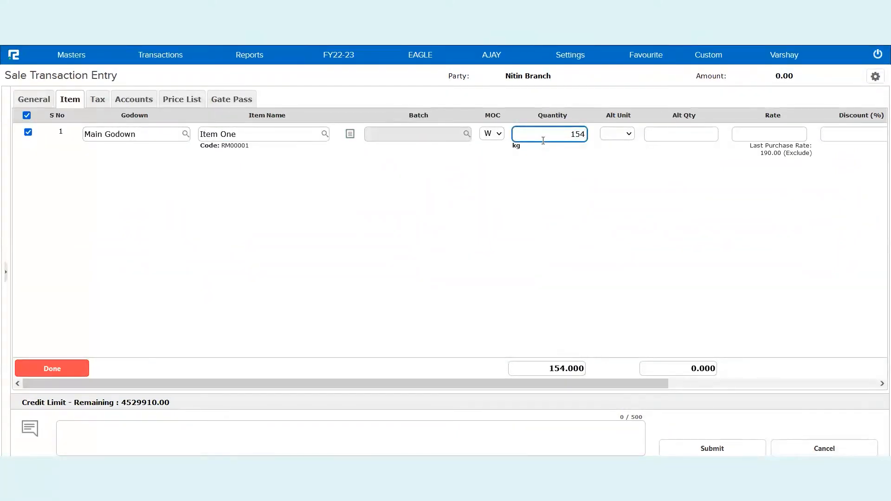
key("Return")
type("58")
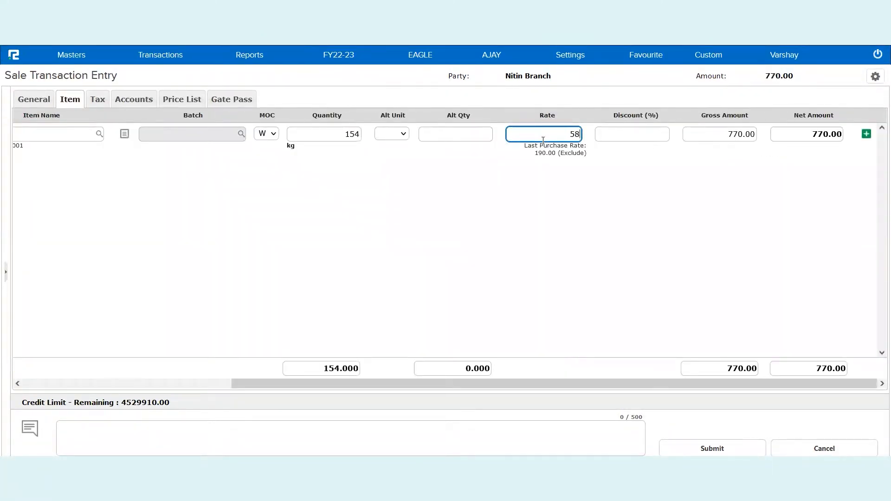
scroll(349, 231, "left", 5)
left_click(59, 370)
Add a tax line for Item One using the IGST-Output @ 18.0% ledger
left_click(129, 139)
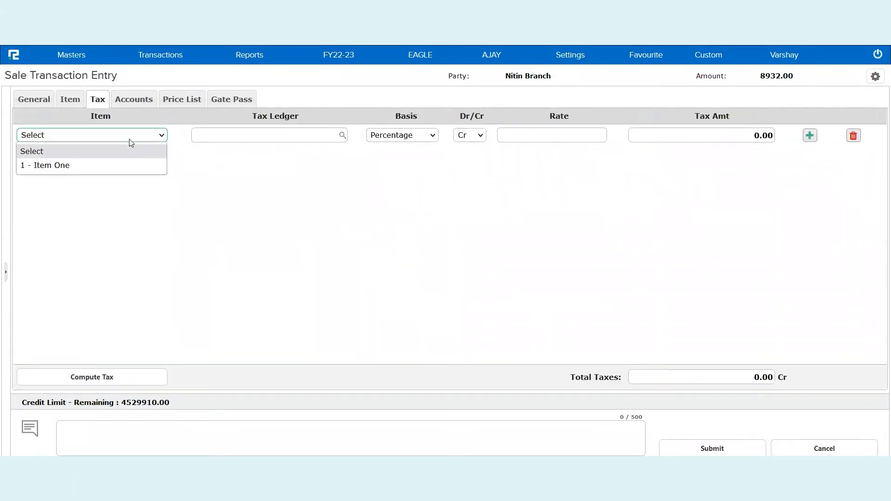
left_click(88, 165)
left_click(236, 135)
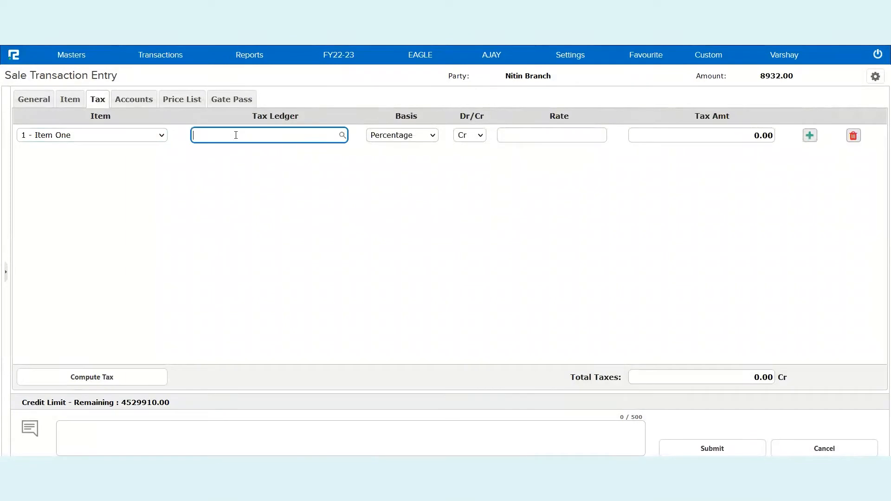
type("igst")
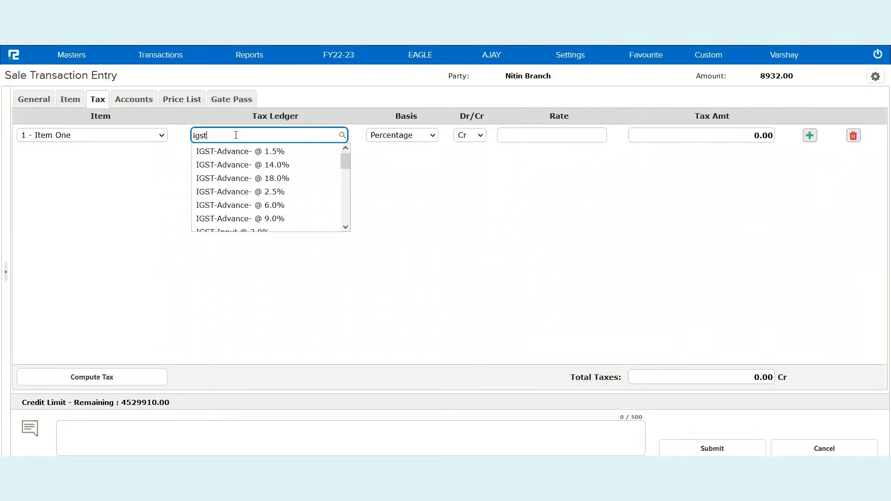
scroll(255, 203, "down", 2)
scroll(254, 201, "down", 4)
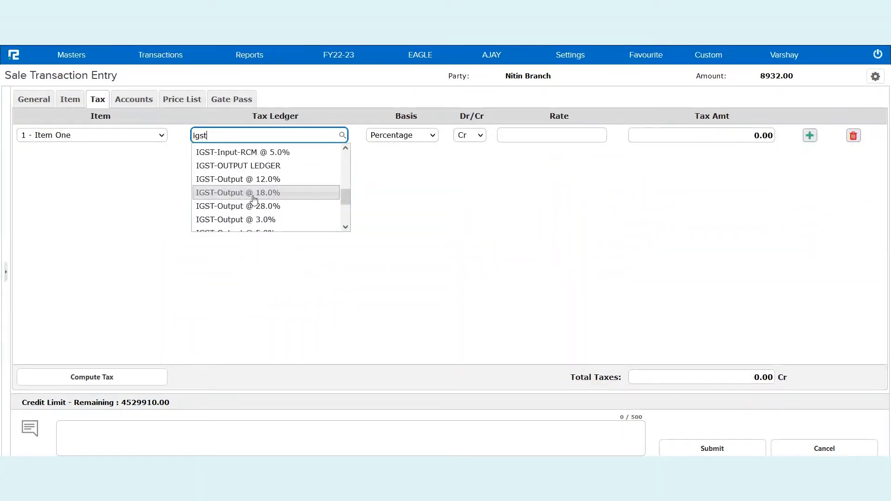
left_click(254, 195)
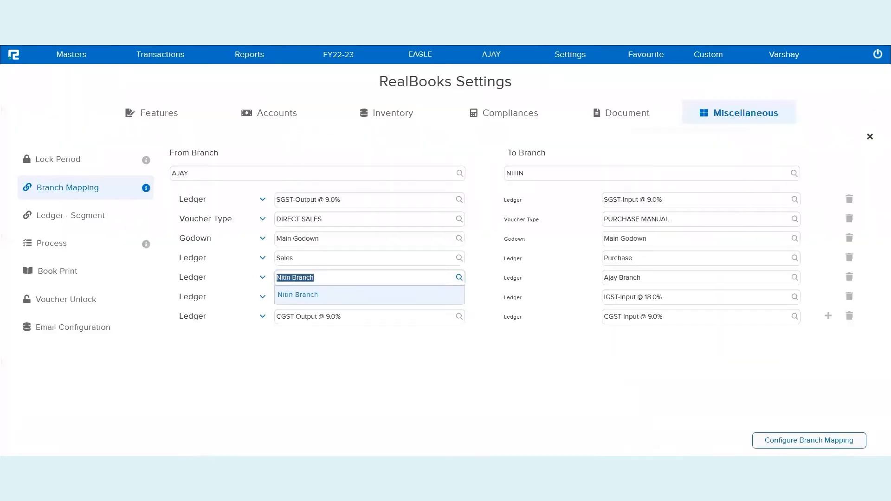
Check the IGST ledger in the branch mapping, set the sale's tax rate to 18 percent and compute the tax
left_click(290, 367)
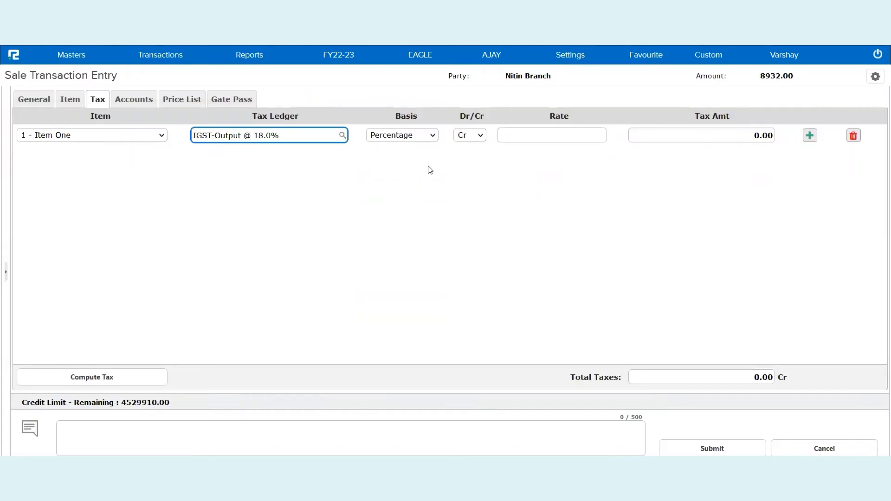
left_click(548, 136)
type("18")
key("Tab")
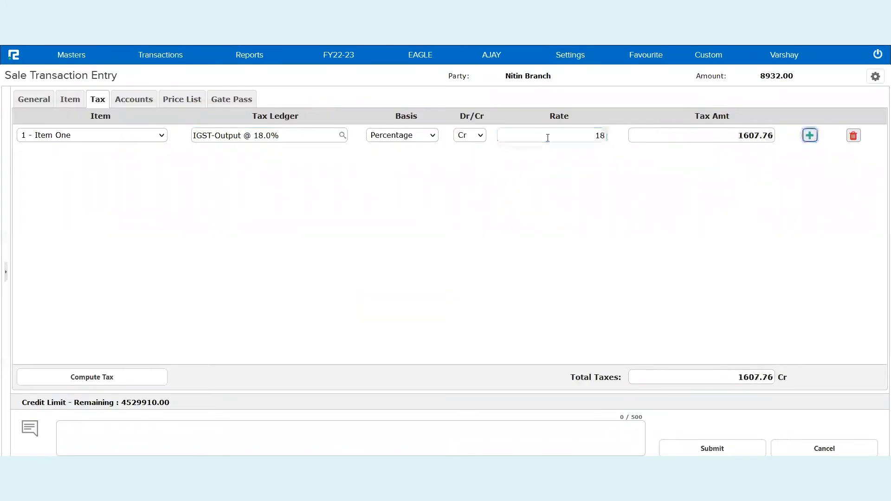
left_click(145, 377)
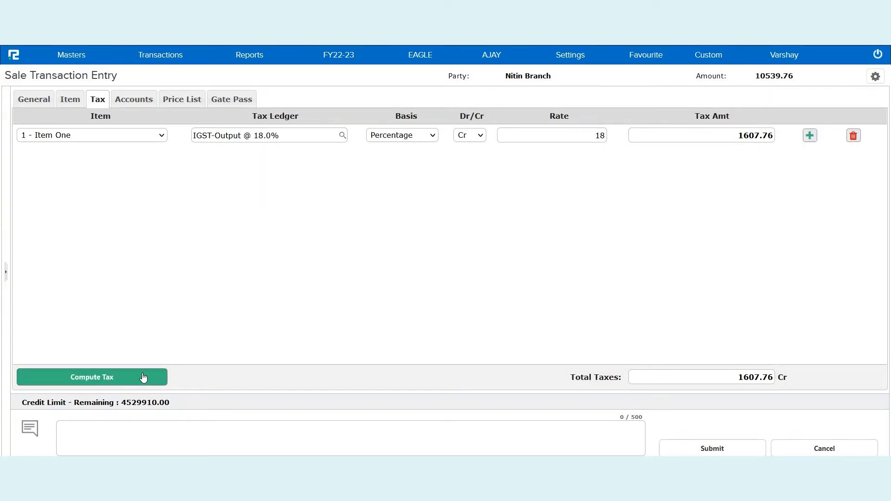
Enter the narration "Friday Session on IBT Purchase / Sale" and submit the sale voucher
left_click(193, 423)
type("Friday Session on IBT Purchase /Sale")
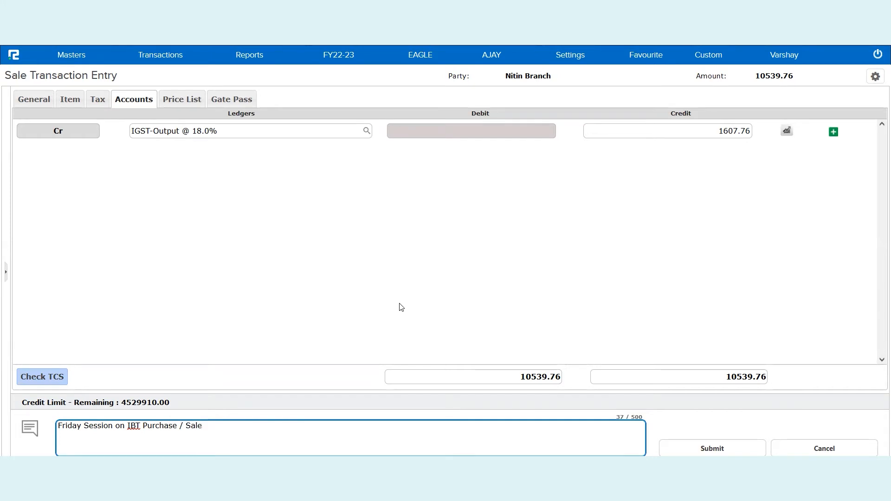
left_click(692, 441)
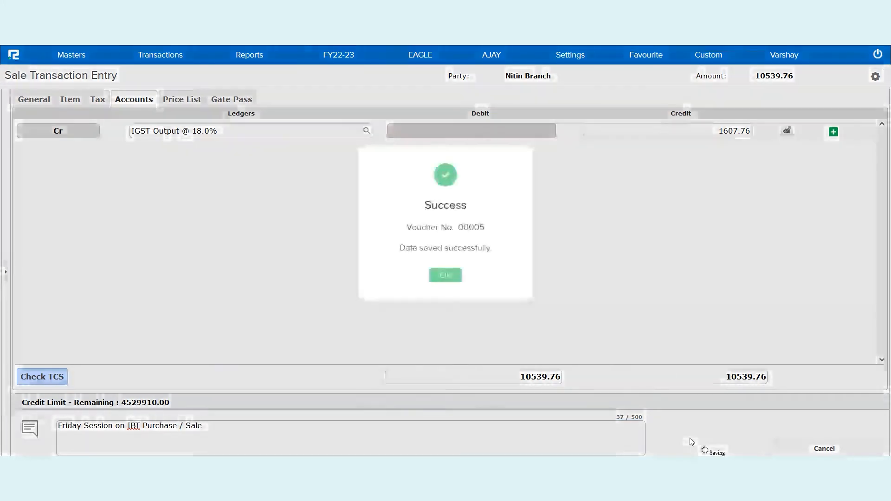
left_click(453, 275)
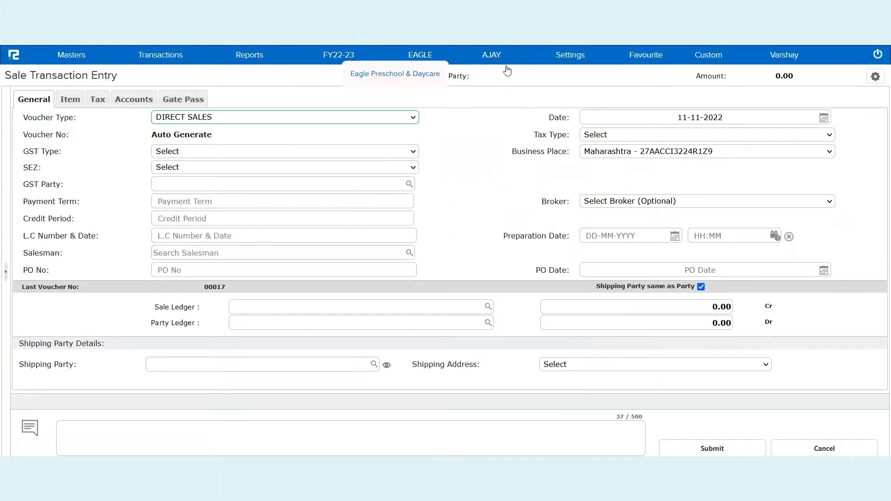
Switch to the NITIN branch and run the Inter Branch Transfer report for sales from 01-11-2022 to 11-11-2022
left_click(492, 64)
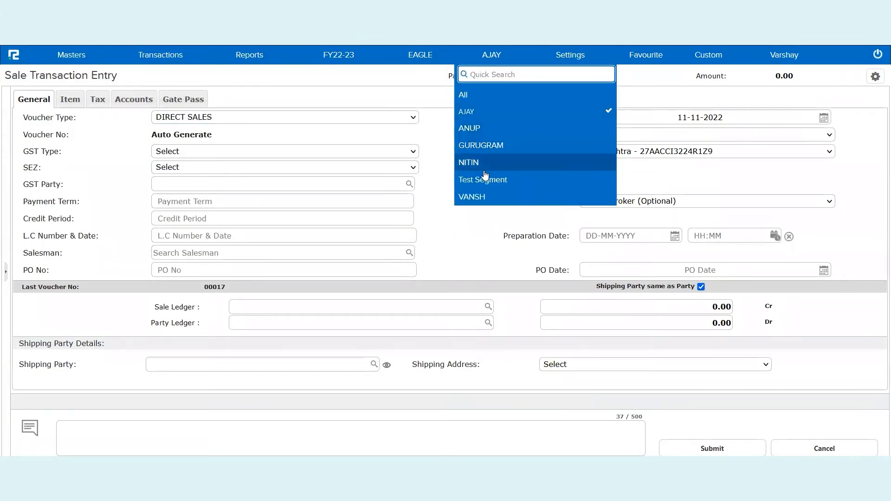
left_click(482, 165)
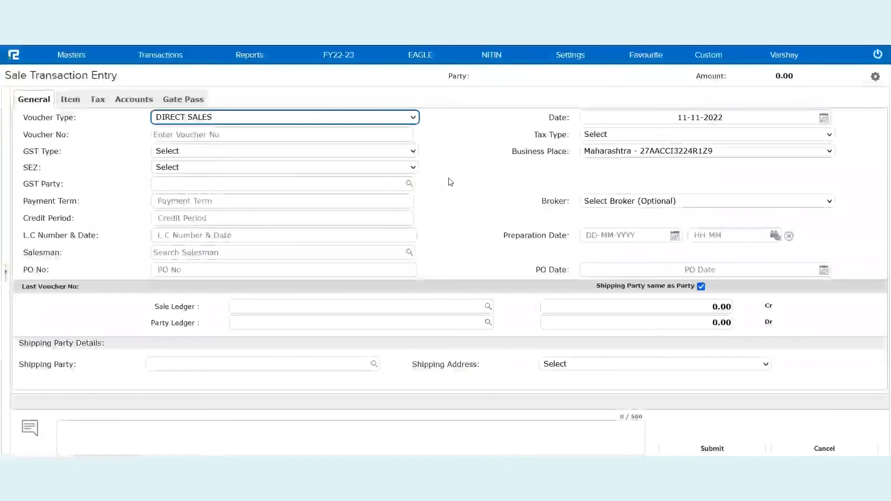
left_click(168, 57)
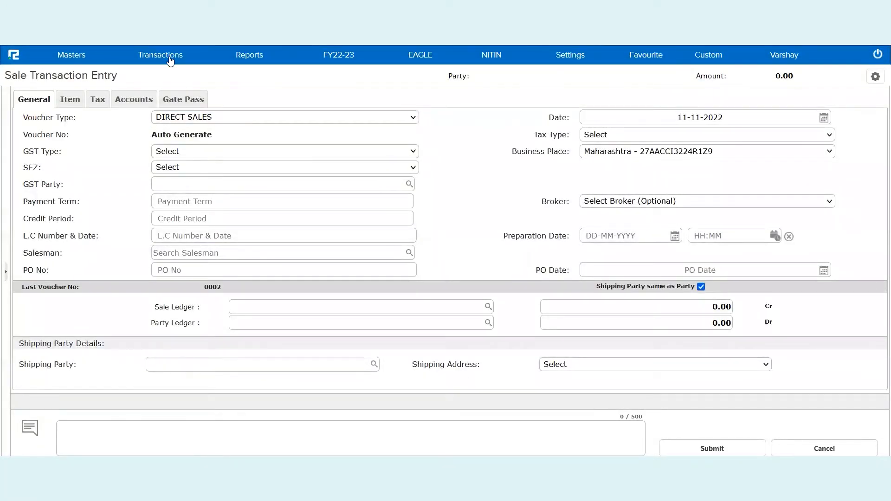
left_click(246, 61)
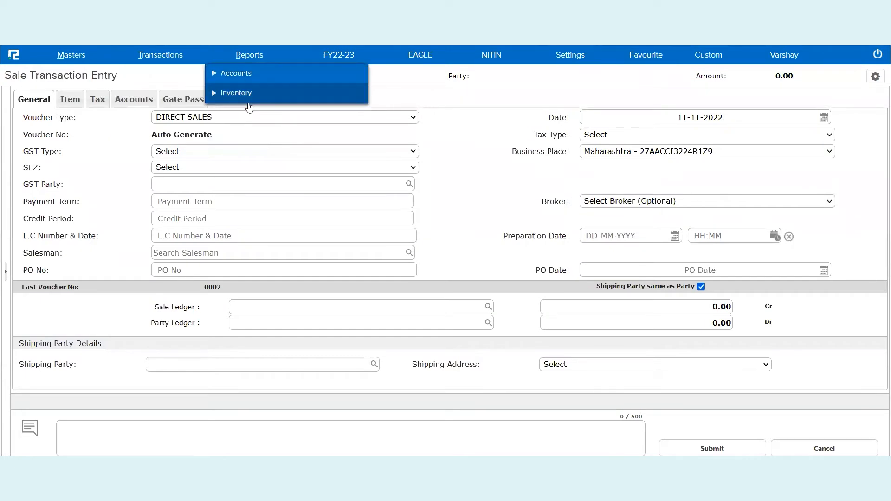
left_click(249, 103)
left_click(251, 181)
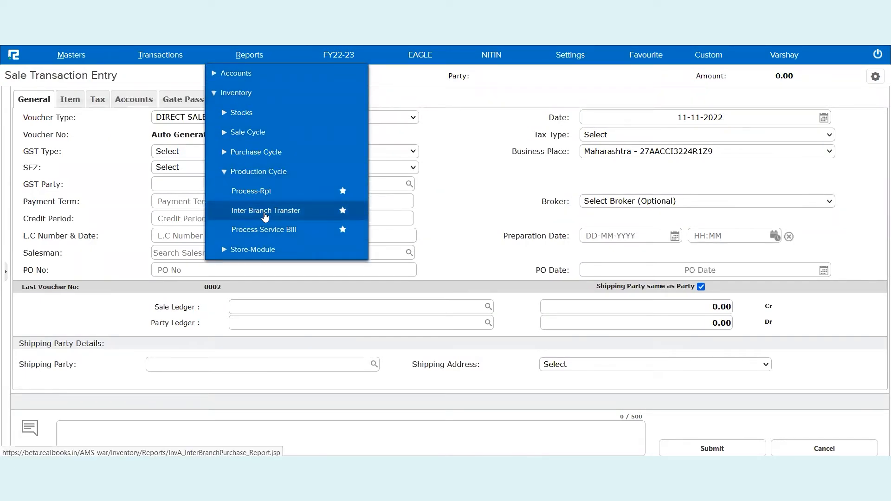
left_click(265, 214)
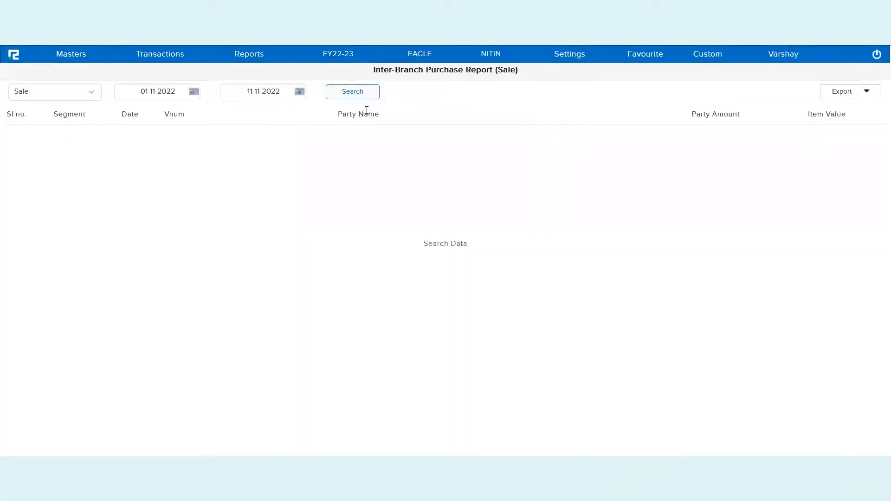
left_click(353, 97)
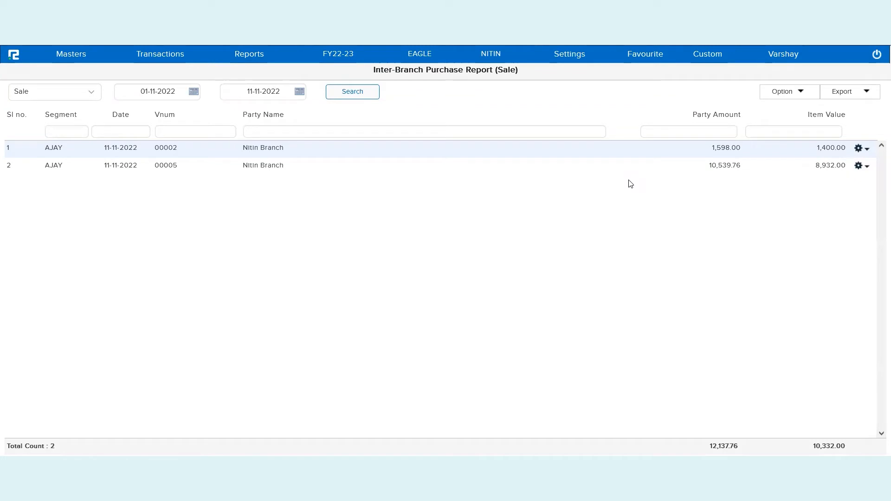
Accept inter-branch sale voucher 00005 with the accept date 11-11-2022
double_click(174, 166)
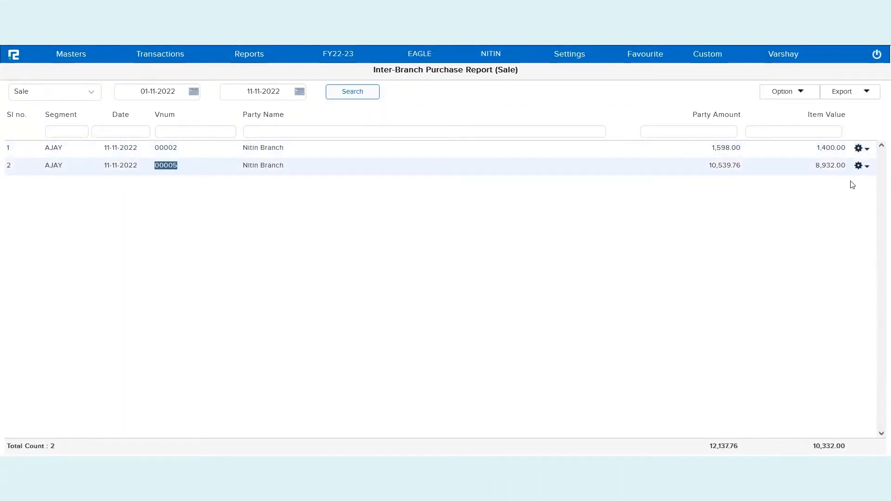
left_click(860, 170)
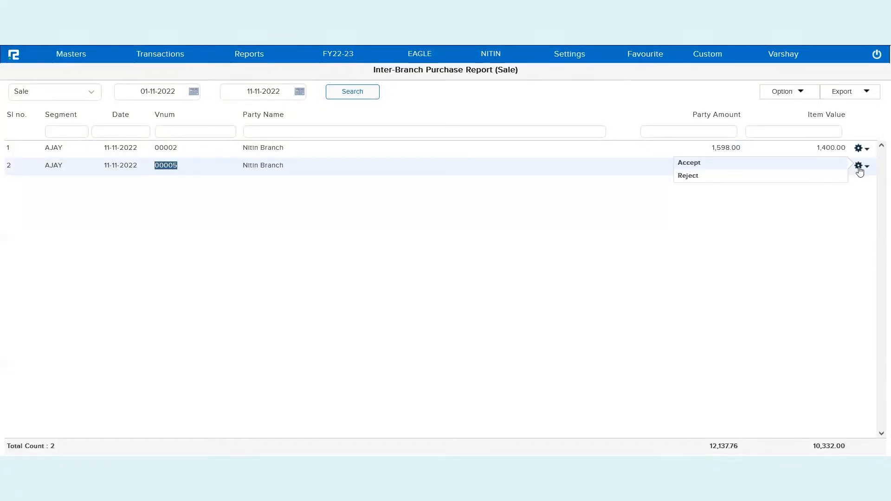
left_click(695, 164)
triple_click(446, 249)
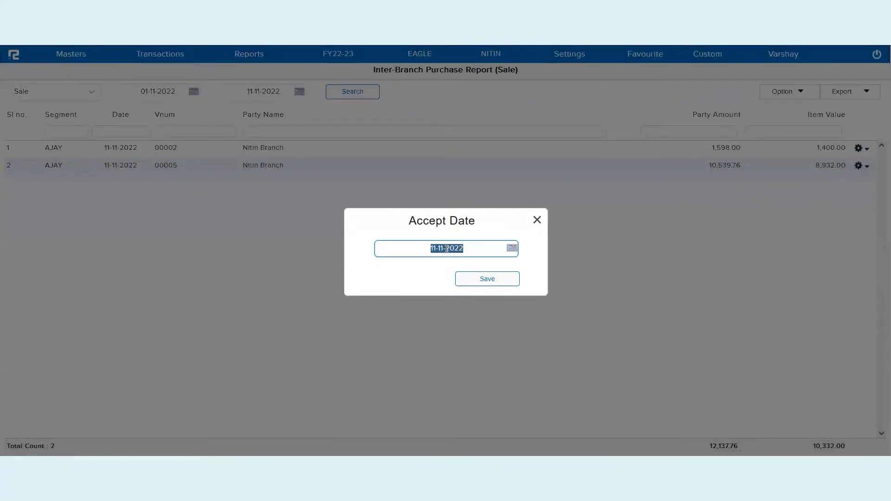
left_click(506, 279)
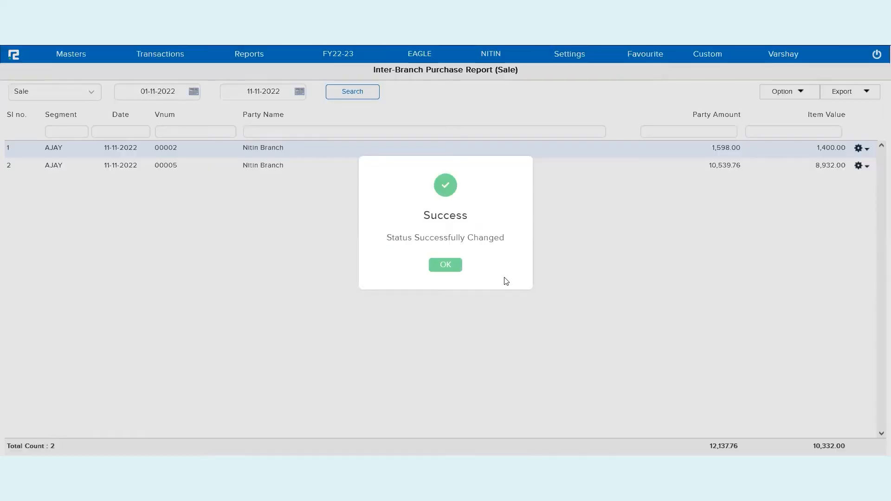
left_click(446, 265)
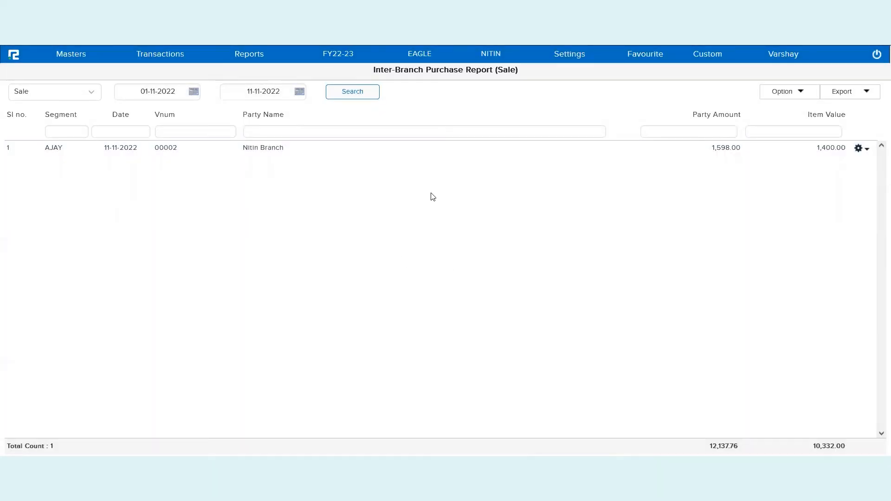
Open the Day Book report in a new browser tab and list all vouchers dated 11-11-2022
left_click(260, 56)
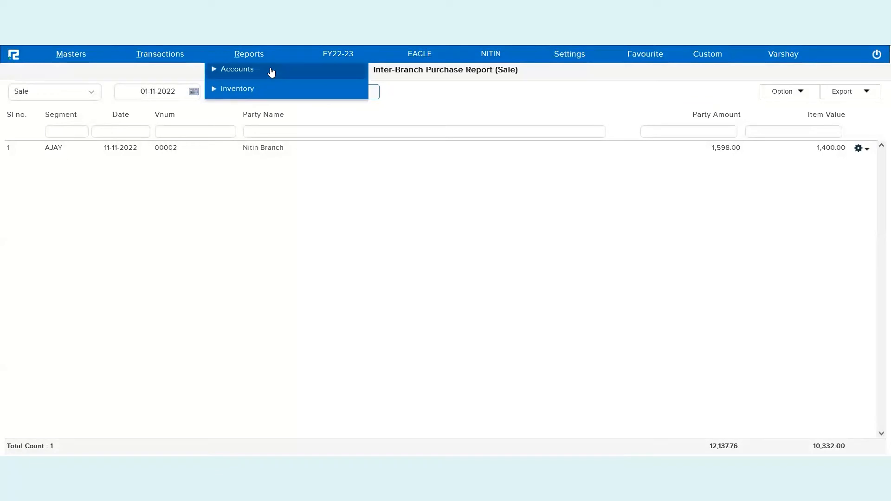
left_click(274, 74)
left_click(274, 113)
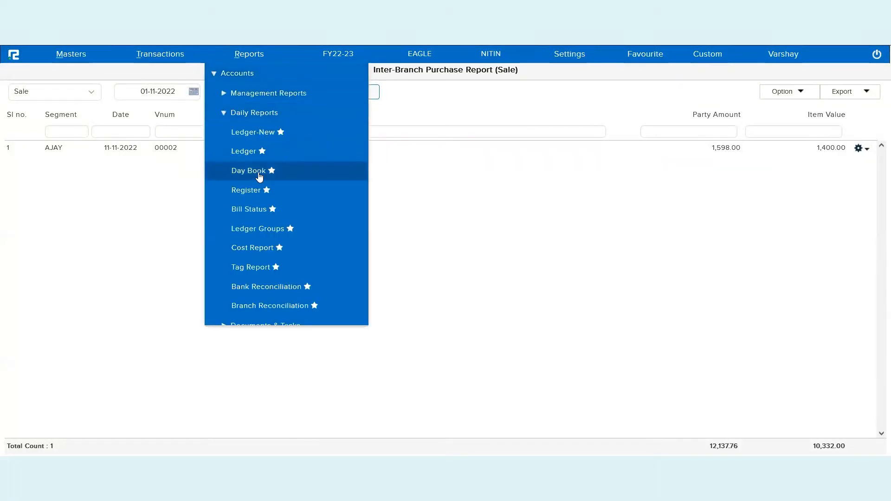
right_click(254, 173)
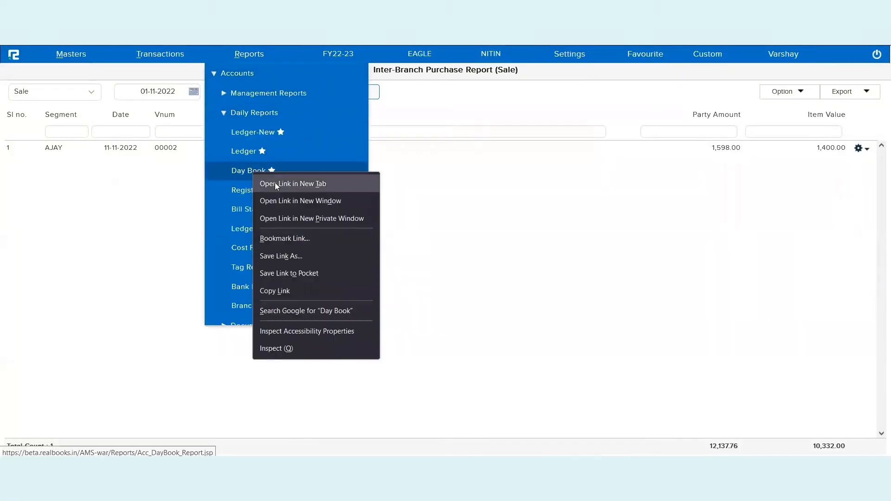
left_click(275, 184)
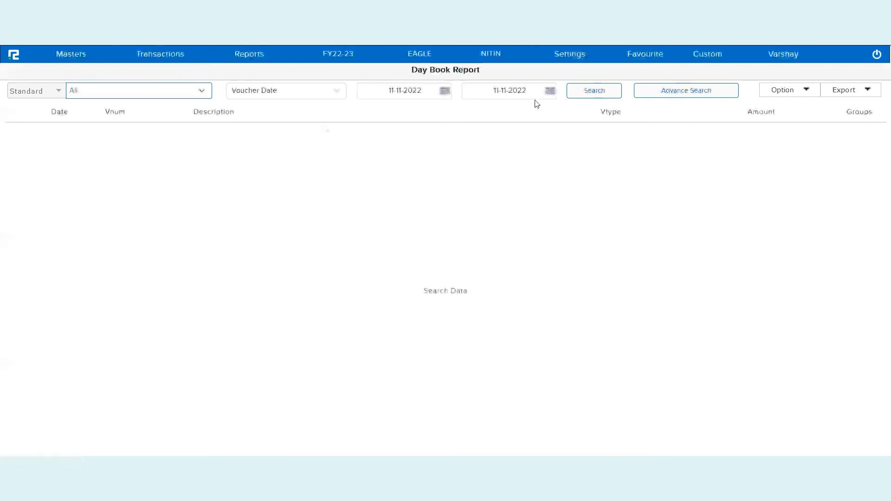
left_click(575, 96)
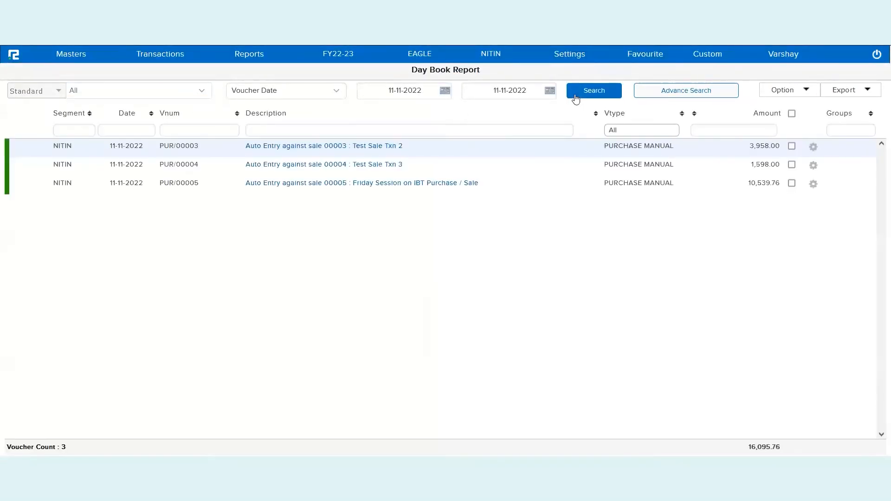
Open the purchase voucher auto-posted against sale 00005 and check the sale number and original text in its narration
left_click(650, 194)
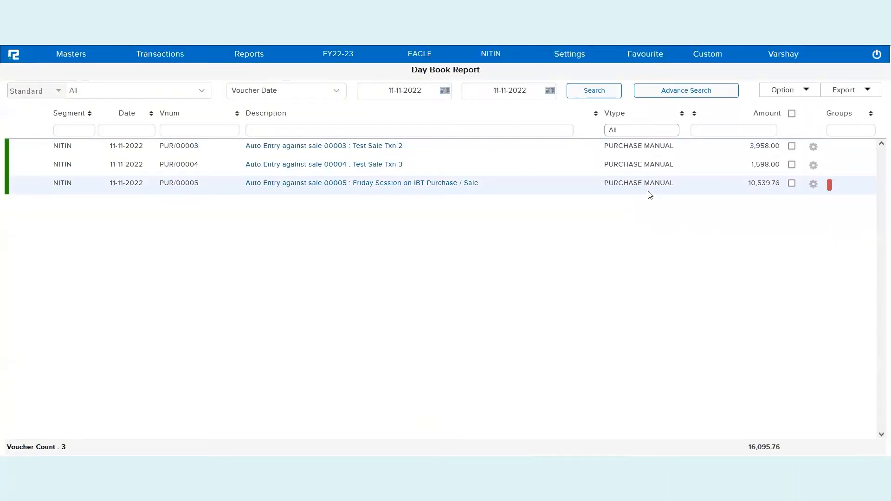
left_click(440, 184)
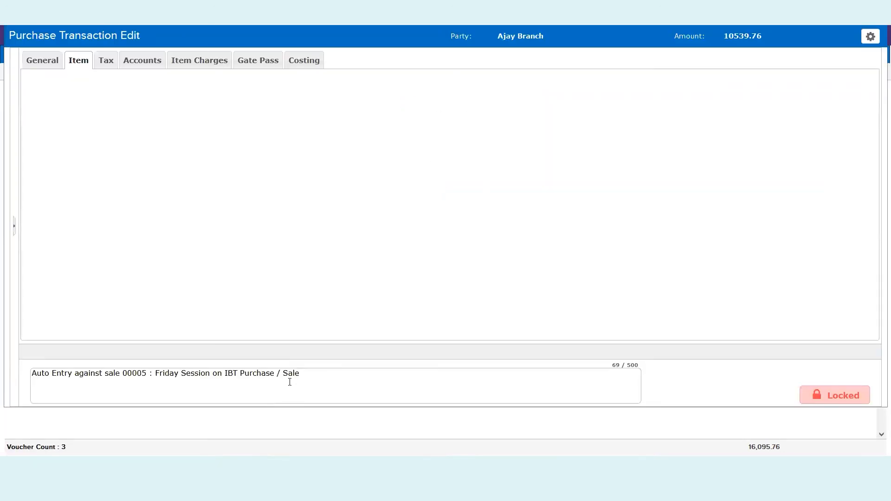
triple_click(290, 381)
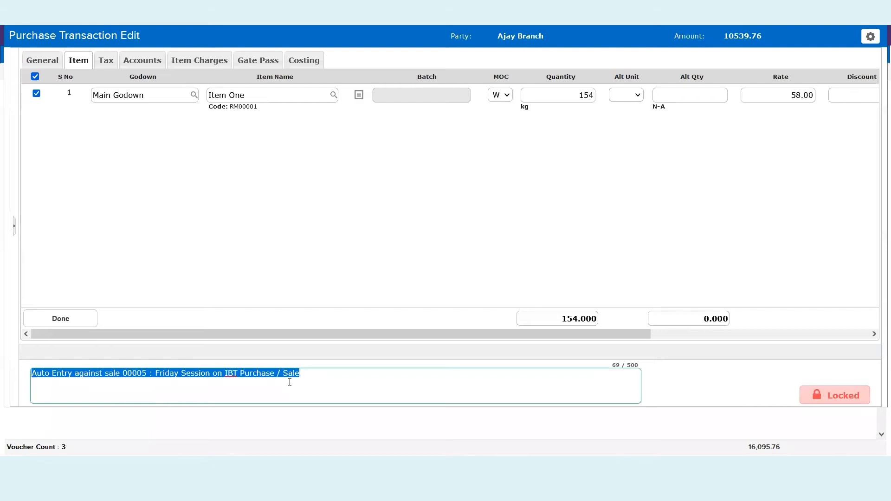
left_click(290, 380)
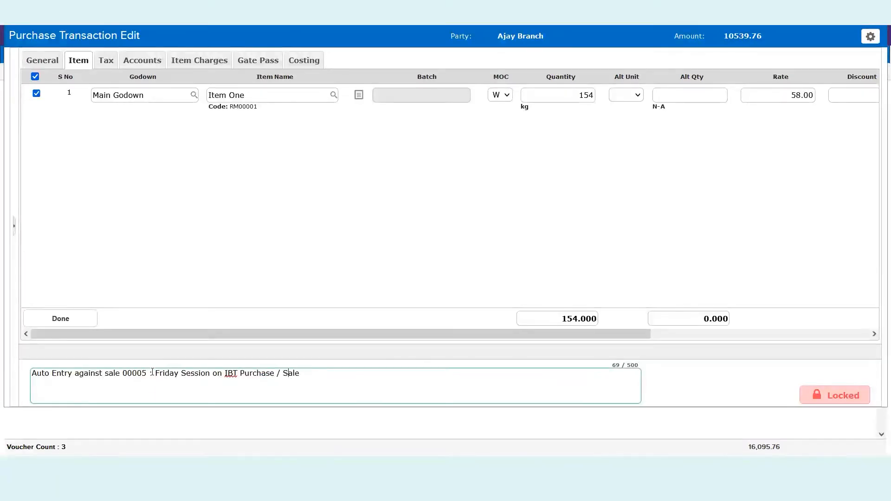
left_click_drag(153, 373, 326, 370)
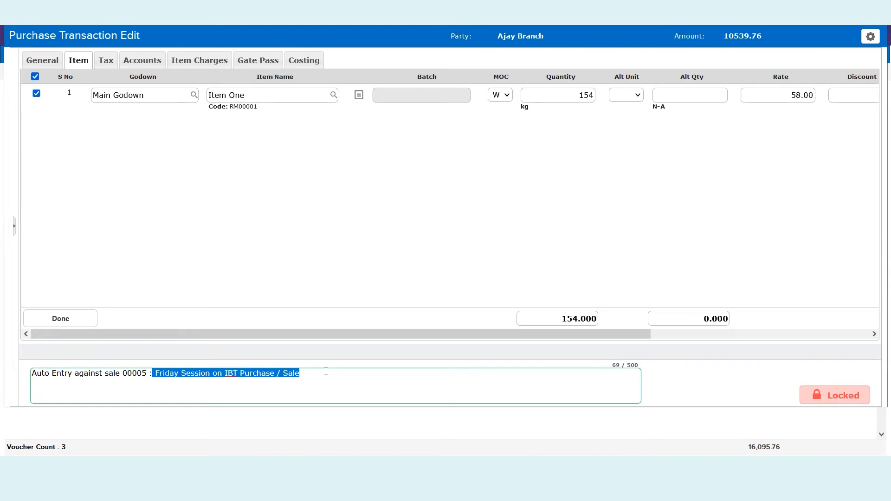
left_click_drag(123, 374, 147, 374)
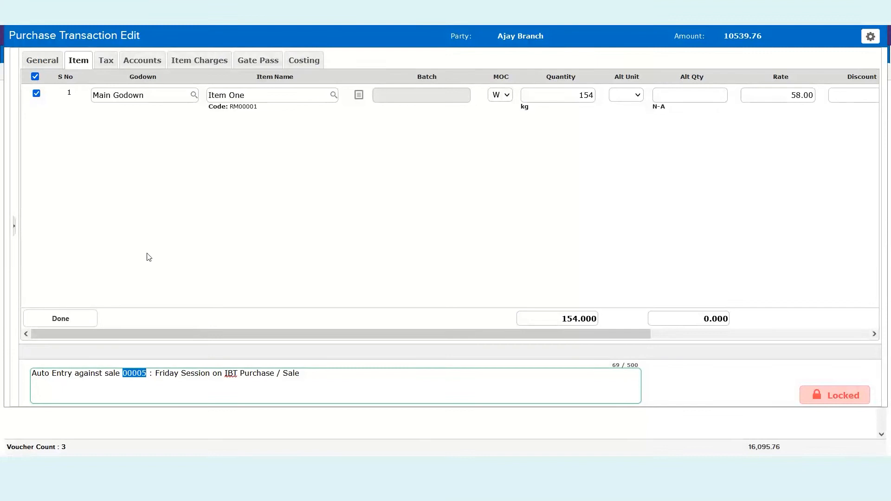
Check the purchase voucher's number, purchase ledger and party ledger in its general details
left_click(43, 60)
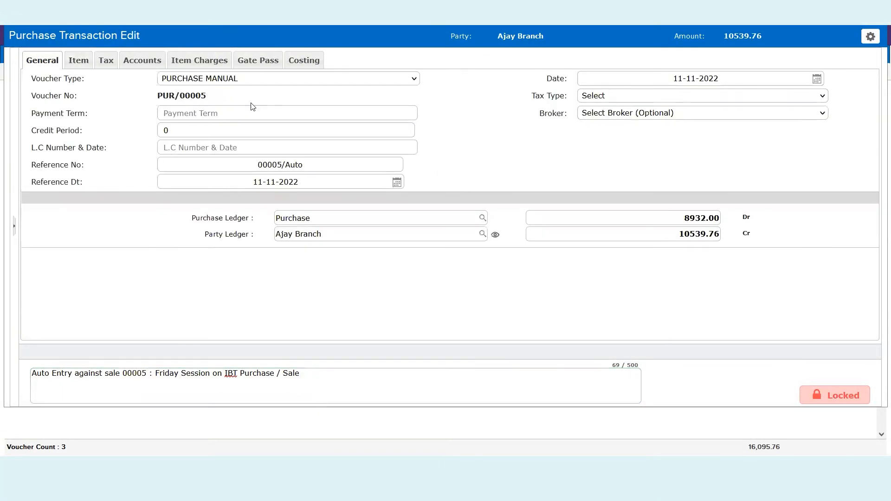
triple_click(182, 96)
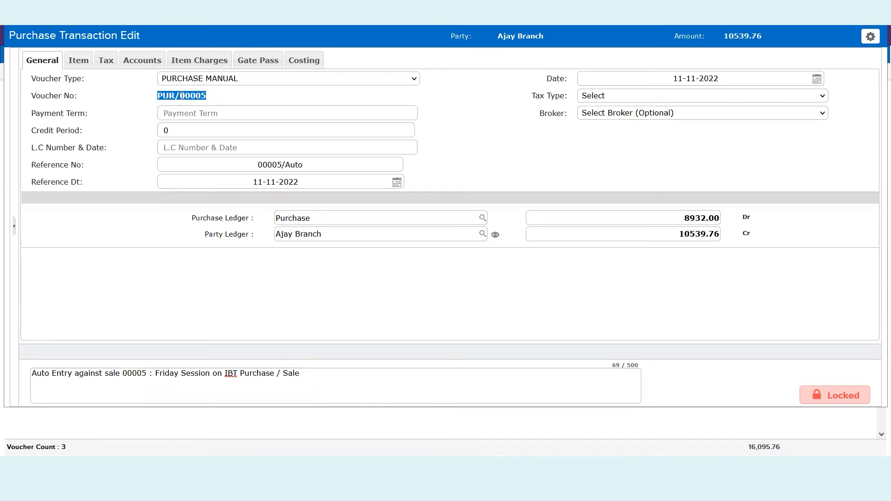
triple_click(334, 218)
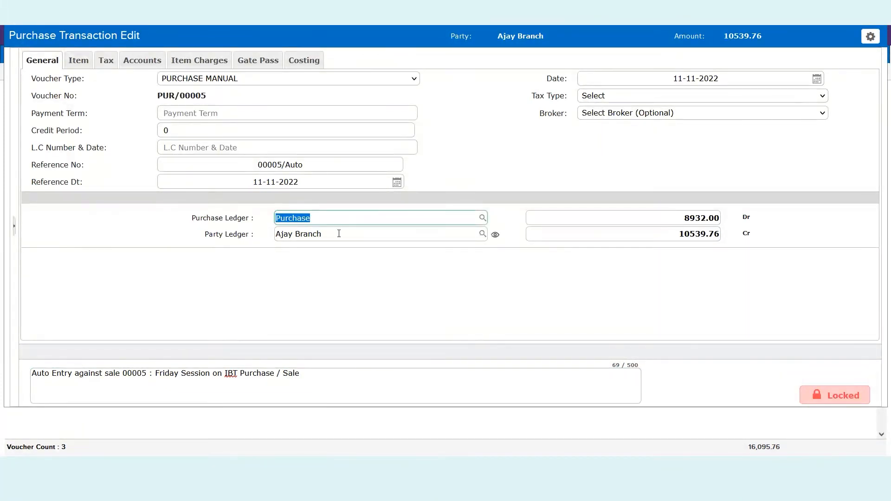
double_click(339, 234)
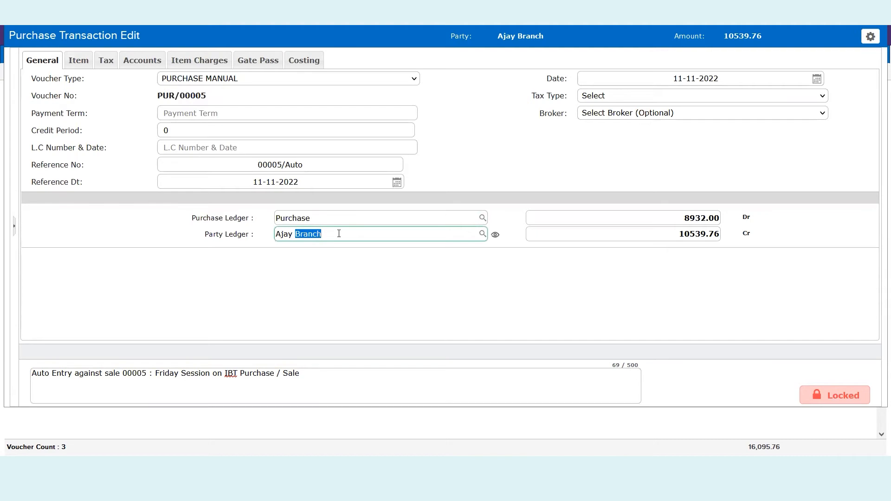
Review the purchase voucher's item line, tax line, item charges and account postings
left_click(77, 58)
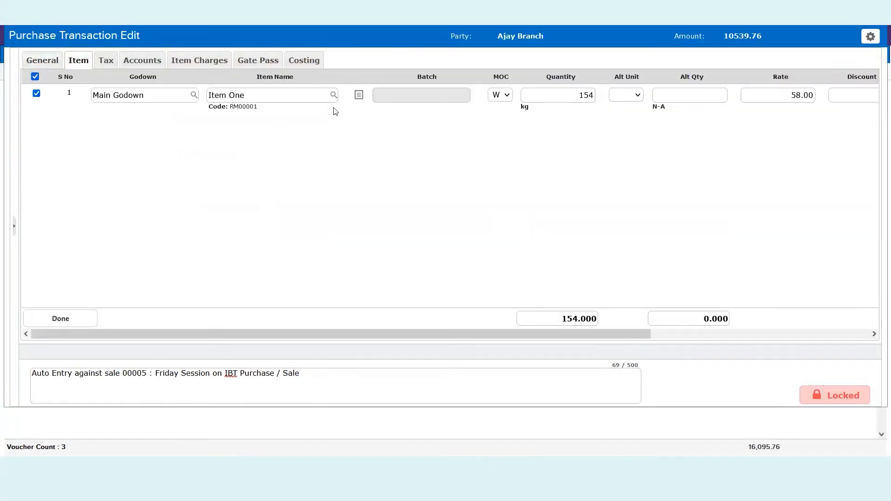
scroll(417, 143, "right", 5)
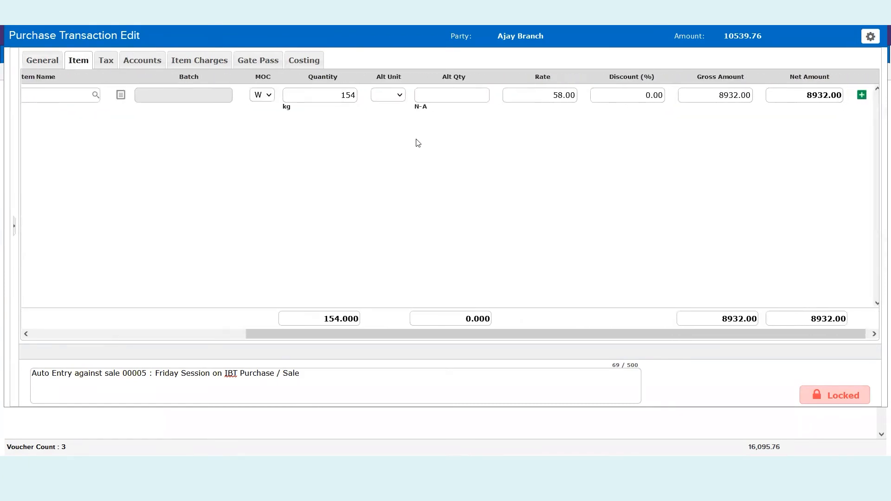
left_click(105, 60)
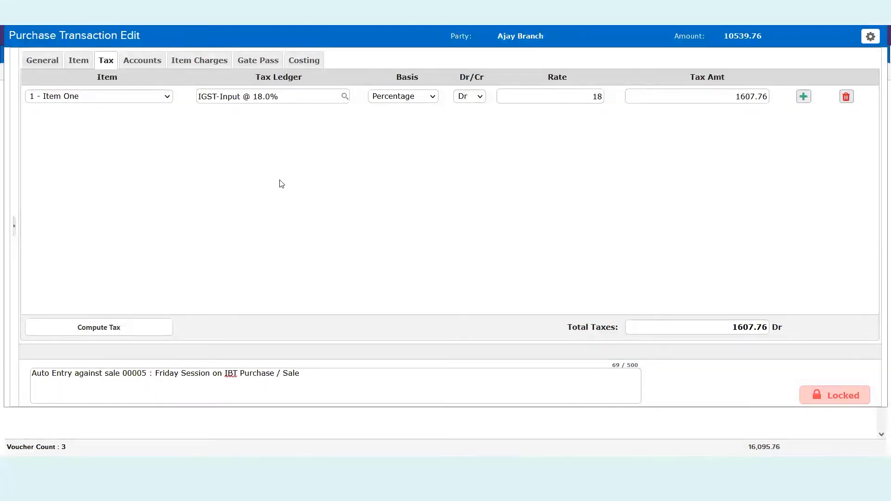
left_click(150, 65)
left_click(199, 61)
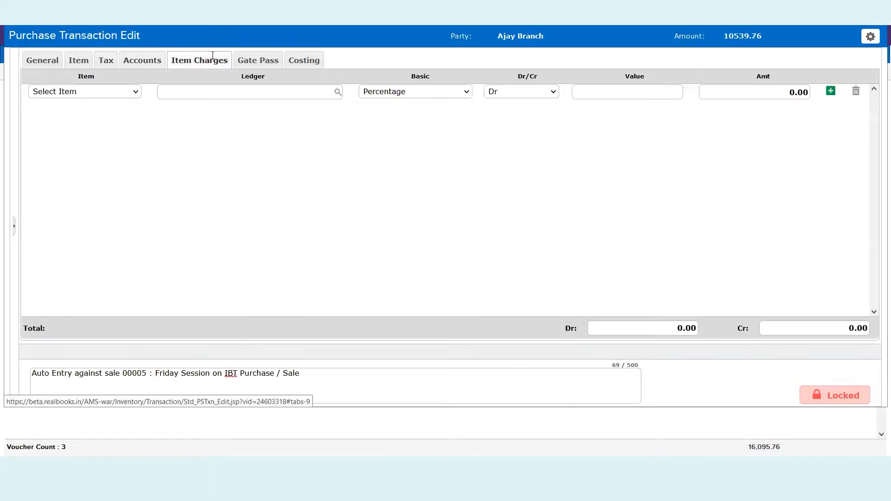
left_click(150, 69)
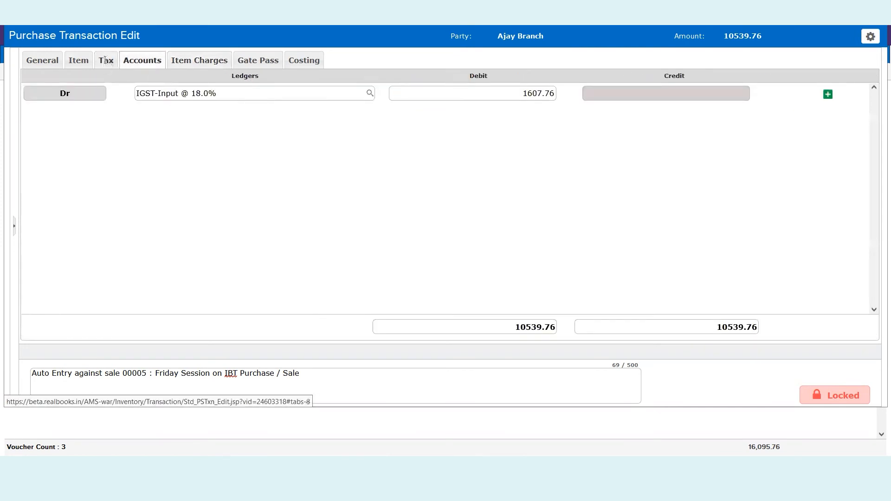
Return to the purchase voucher's general details, check why the voucher is locked, and close the message
left_click(106, 62)
left_click_drag(79, 61, 44, 62)
left_click(42, 60)
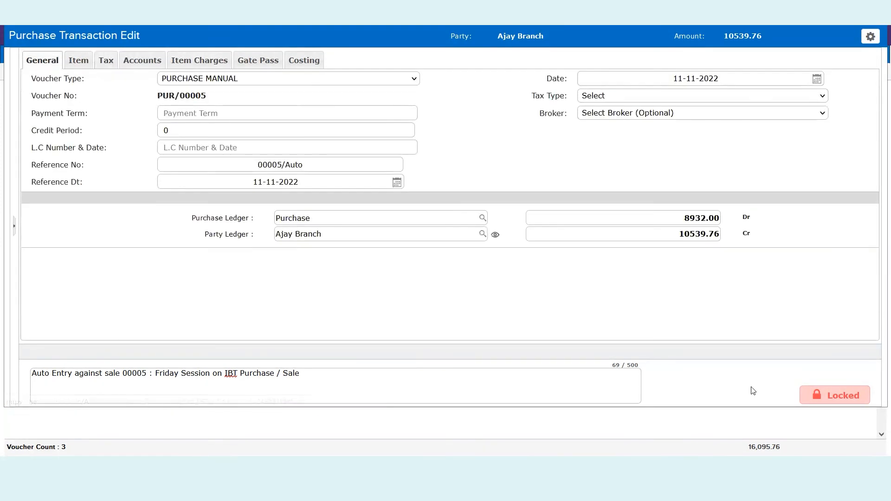
left_click(835, 395)
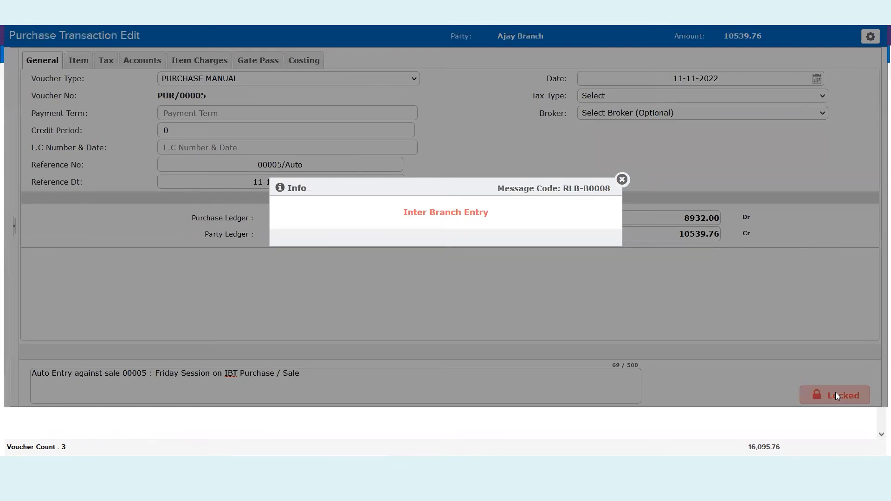
left_click(622, 180)
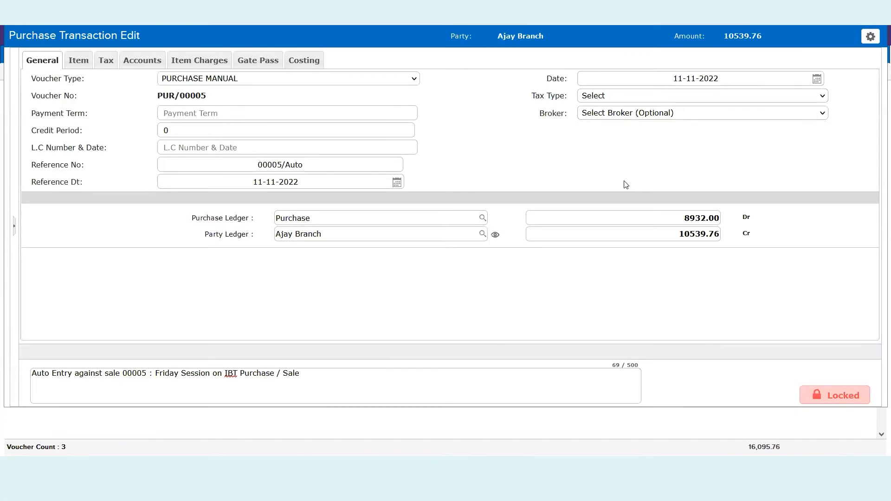
Close the purchase voucher, reload the settings for the changed segment and locate Inter-Branch Transfer (Auto Posting) in the general account settings
key("Escape")
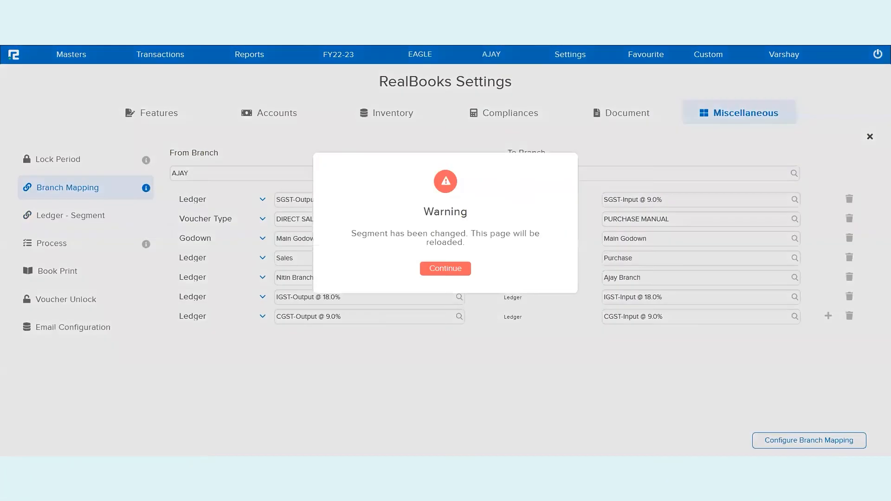
left_click(445, 270)
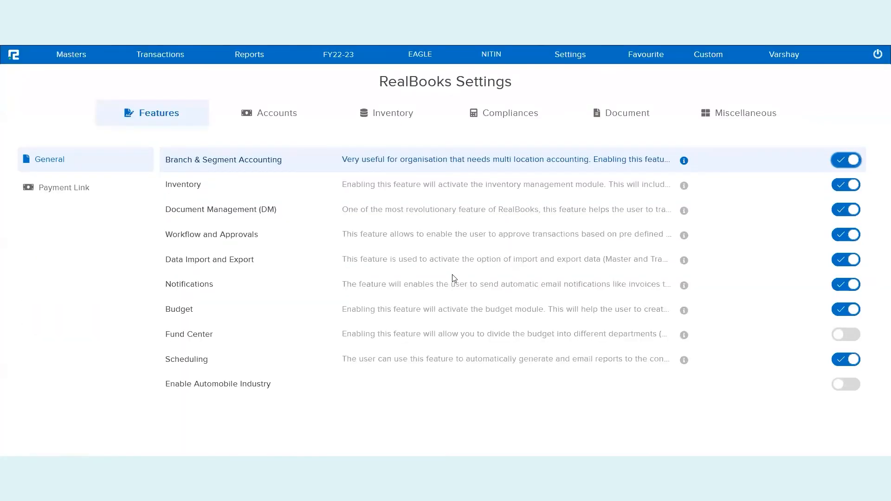
left_click(319, 122)
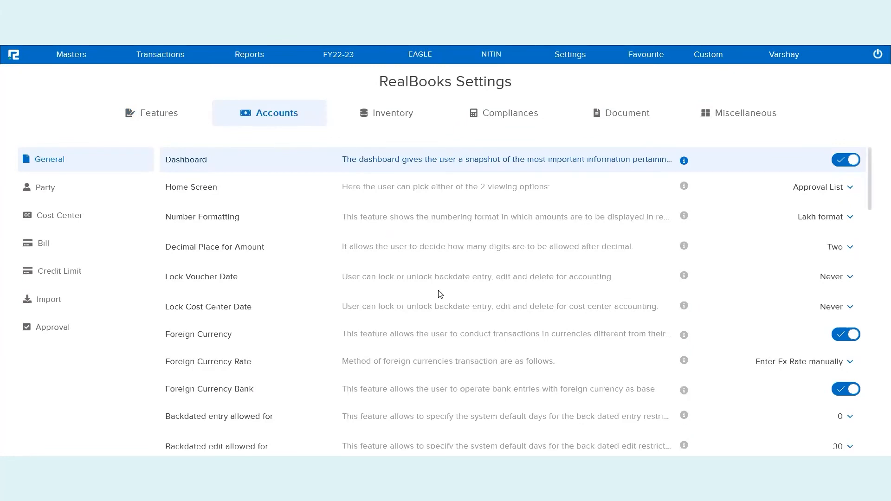
scroll(438, 293, "down", 5)
scroll(438, 290, "down", 6)
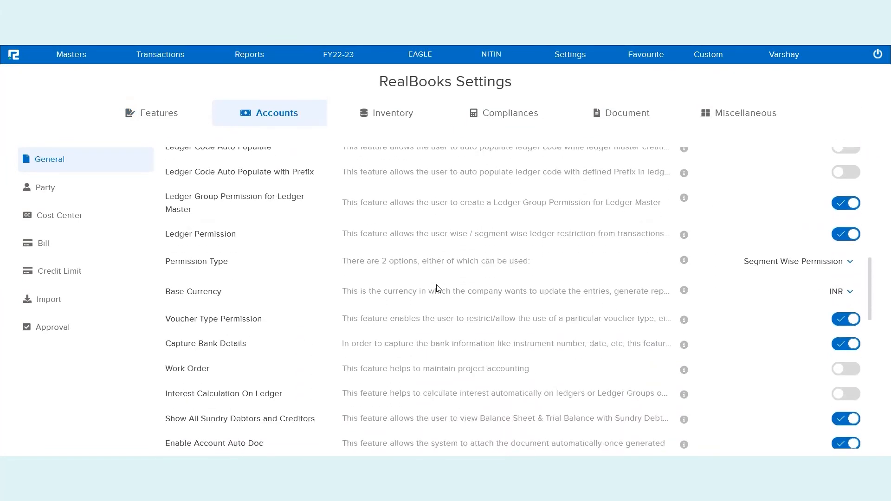
scroll(438, 288, "down", 5)
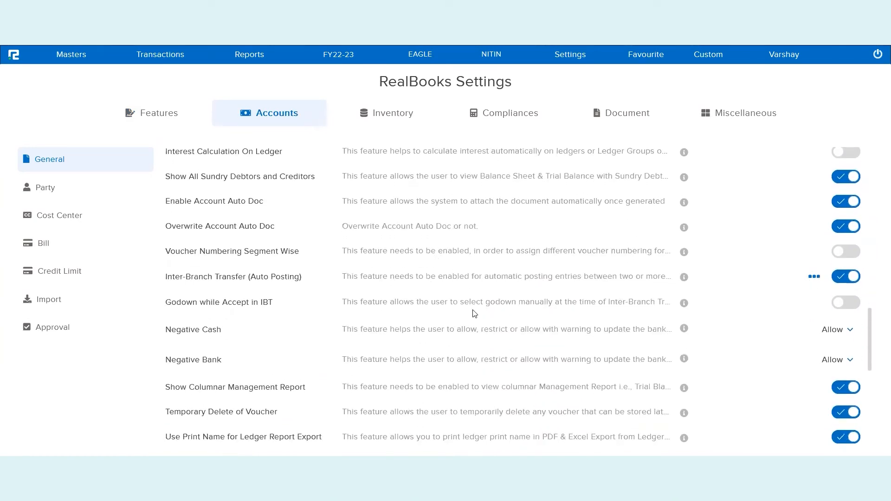
triple_click(272, 275)
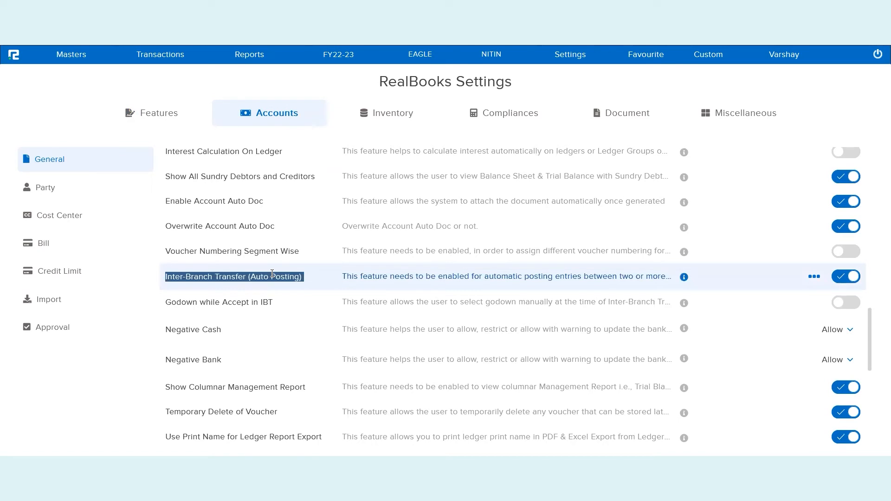
Set the Inter-Branch Transfer Posting option to Direct and close its settings
left_click(814, 278)
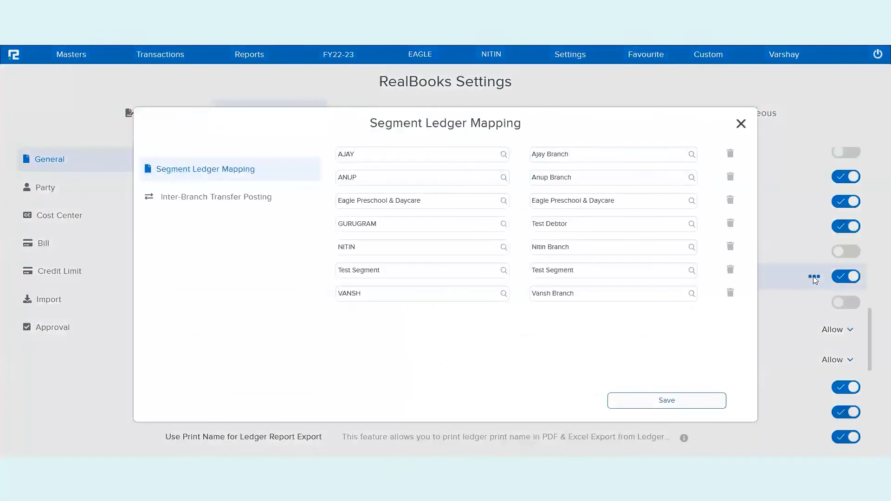
left_click(223, 196)
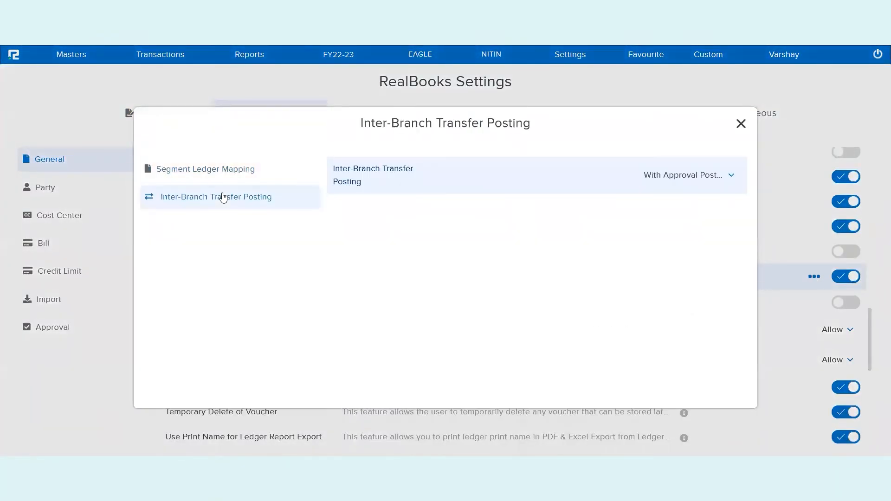
left_click(683, 181)
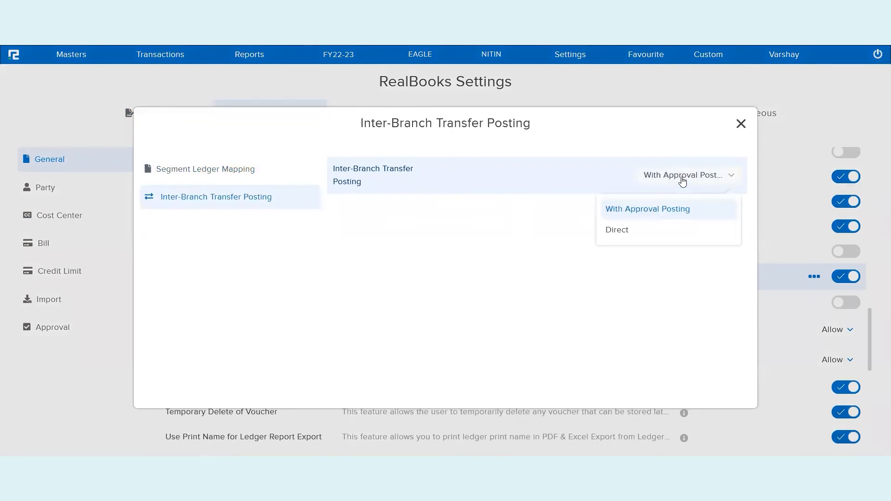
left_click(617, 230)
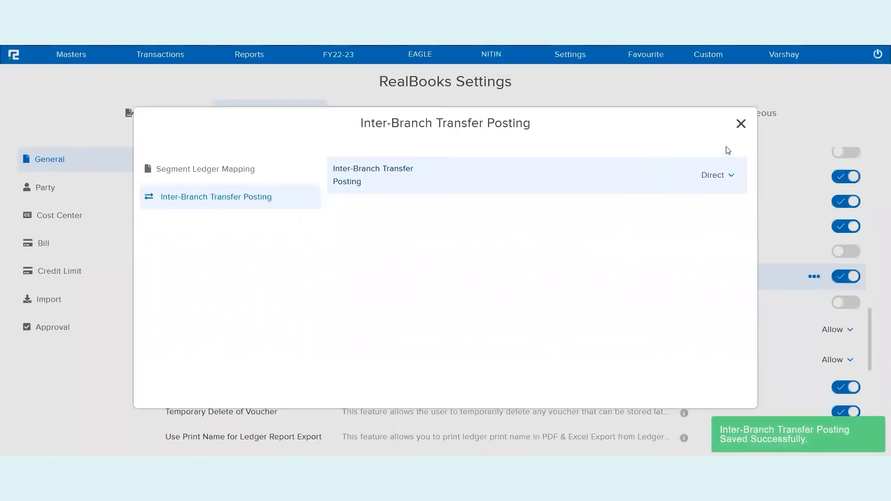
left_click(742, 124)
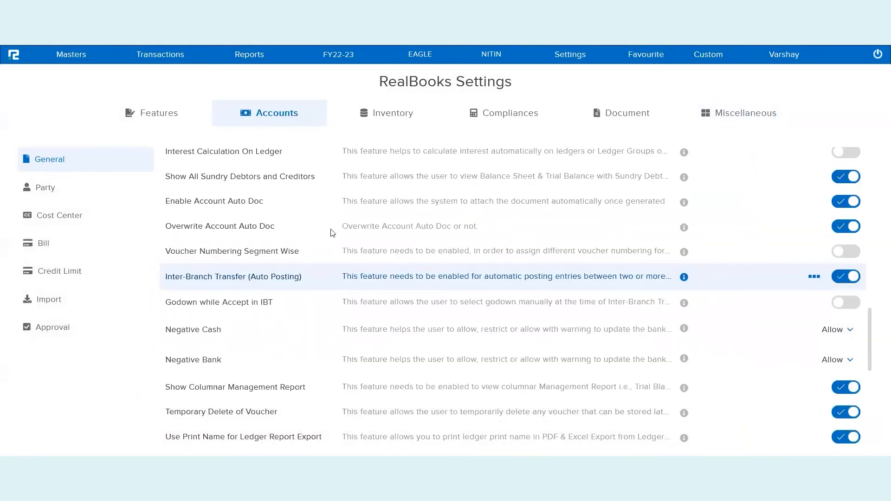
Switch to the AJAY branch and open a new sale transaction entry
left_click(498, 60)
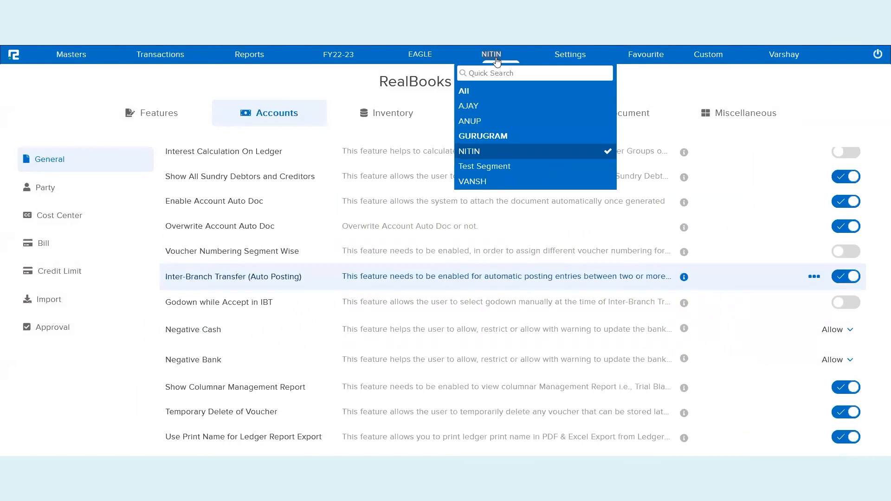
left_click(481, 109)
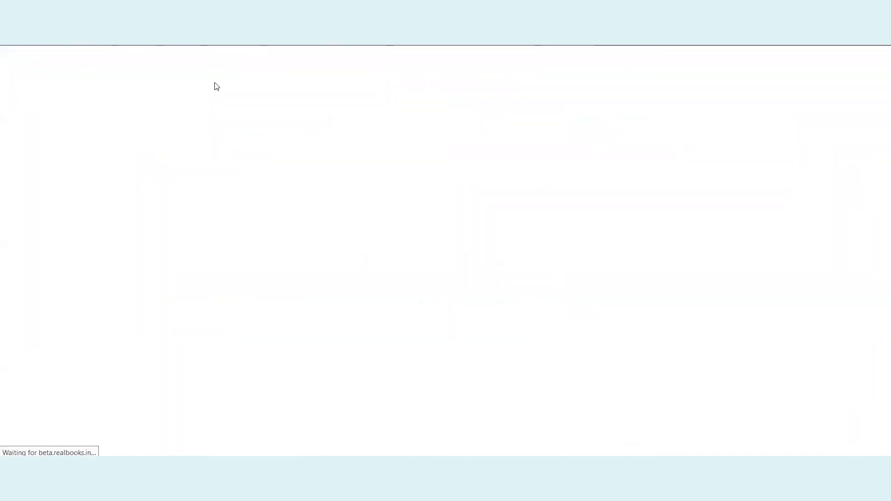
left_click(166, 59)
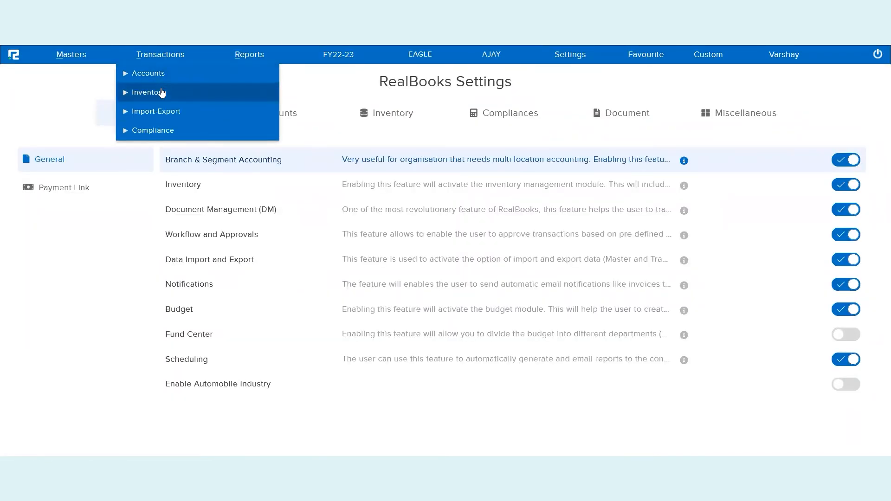
left_click(161, 94)
left_click(148, 116)
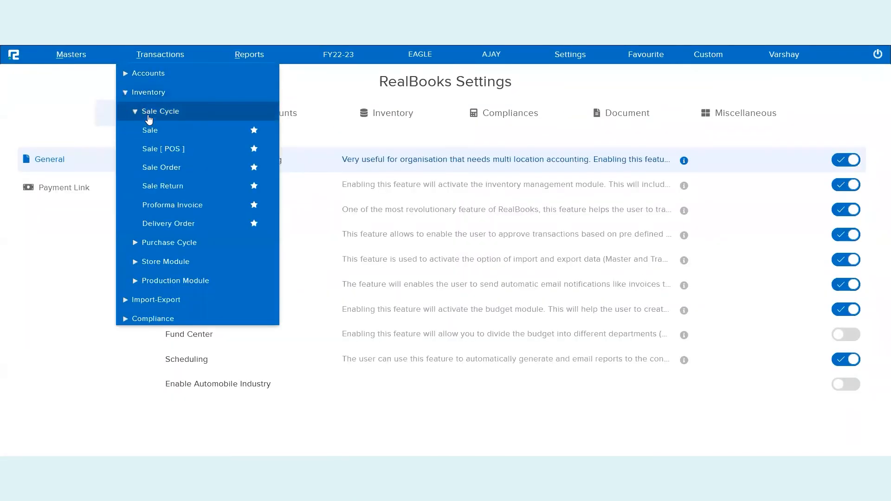
left_click(155, 130)
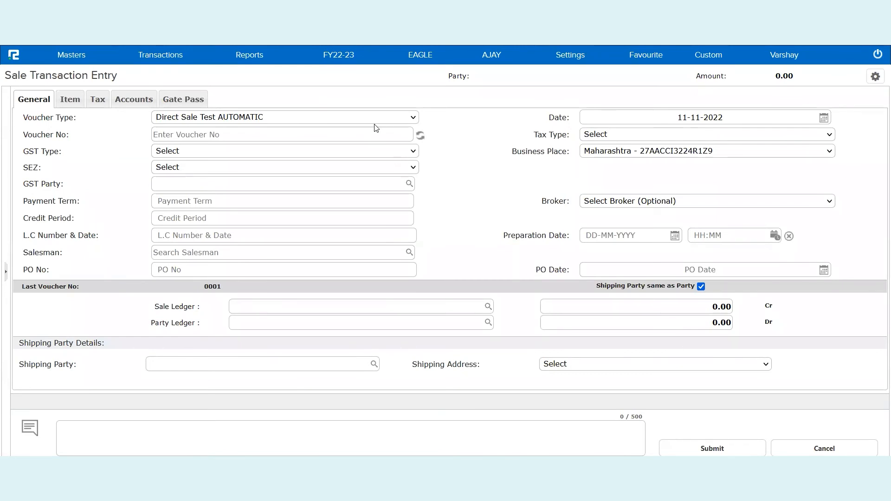
Set the sale's voucher type to DIRECT SALES, its sale ledger to Sales and its party ledger to Nitin Branch
left_click(234, 120)
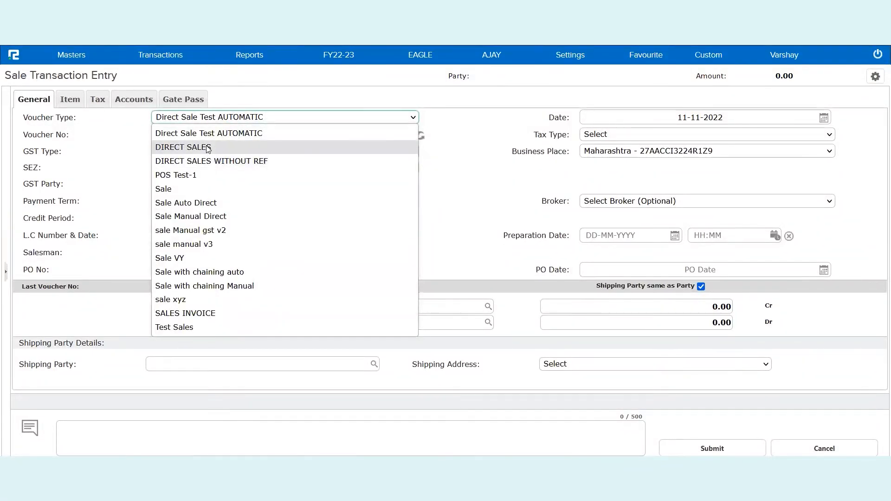
left_click(207, 149)
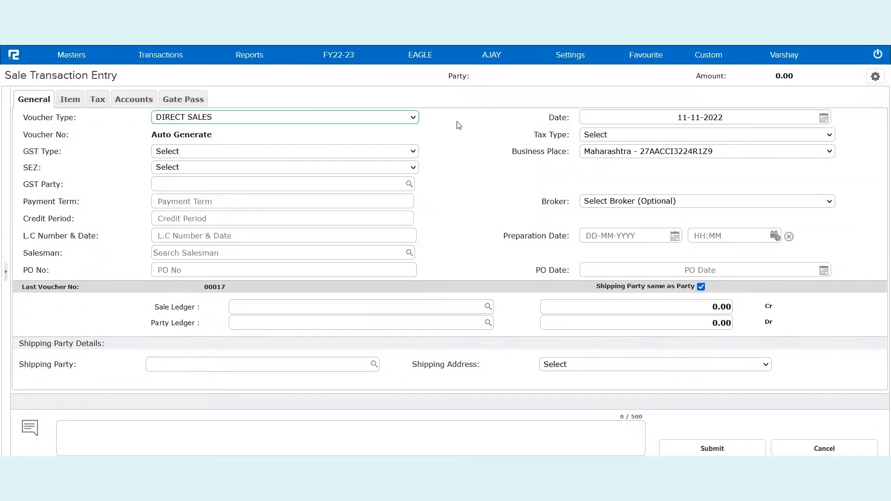
left_click(316, 304)
type("sale")
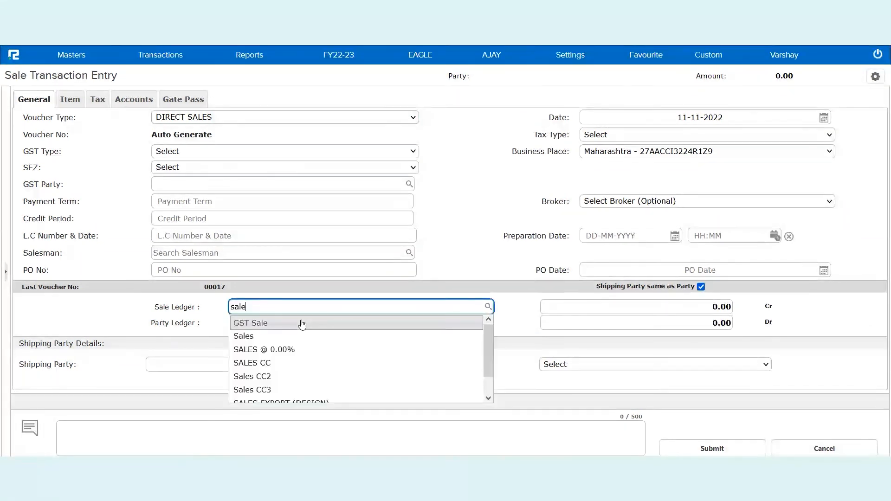
left_click(291, 336)
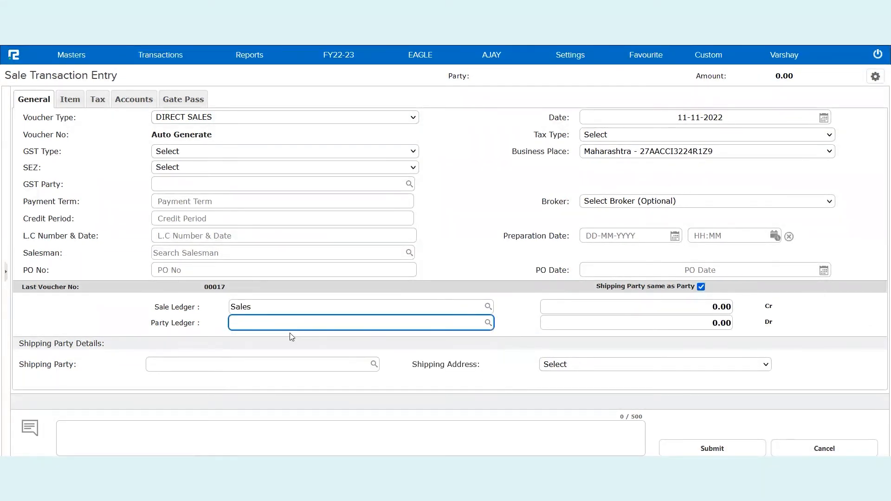
type("nitin")
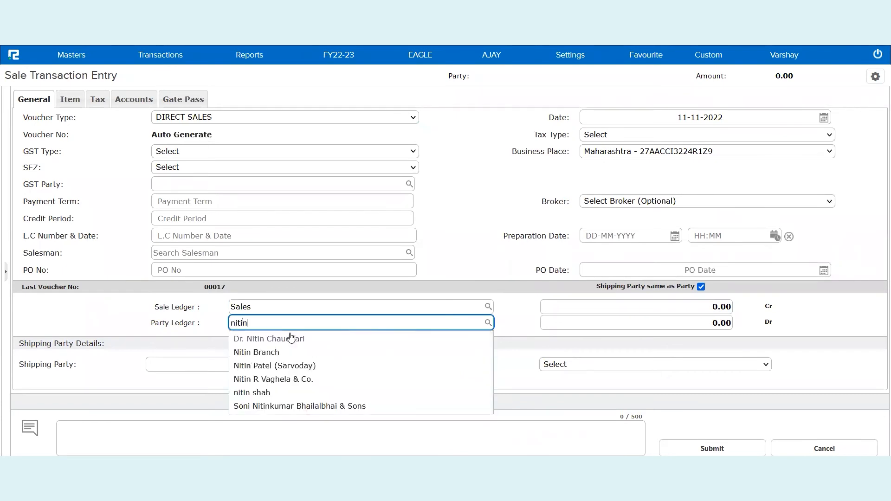
left_click(294, 355)
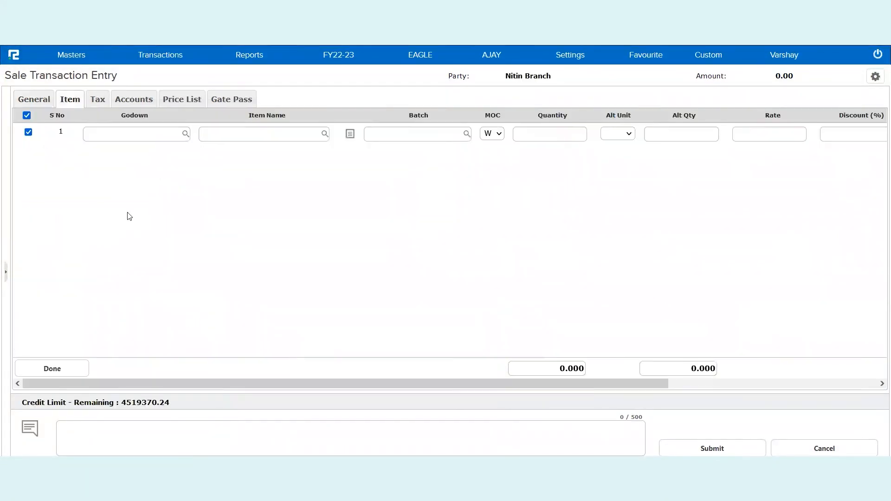
Fill the item line with Main Godown, Item One, quantity 47 and rate 100, and complete the item details
left_click(112, 131)
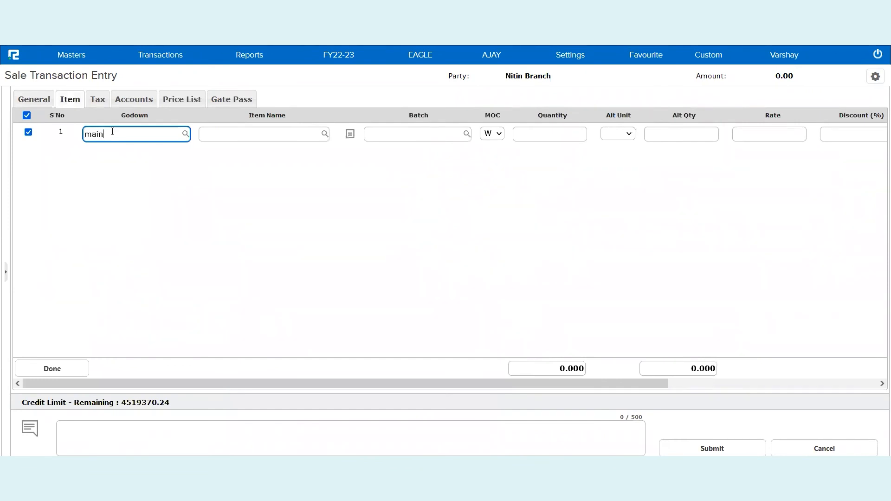
left_click(124, 152)
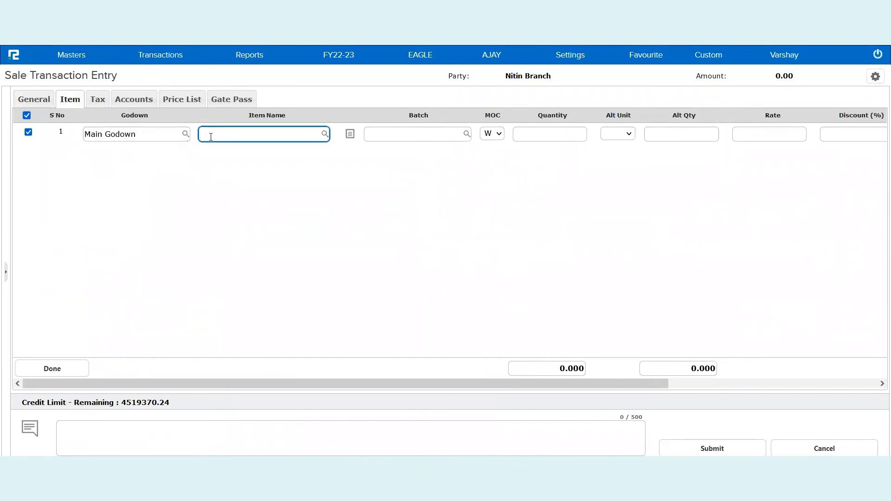
type("item")
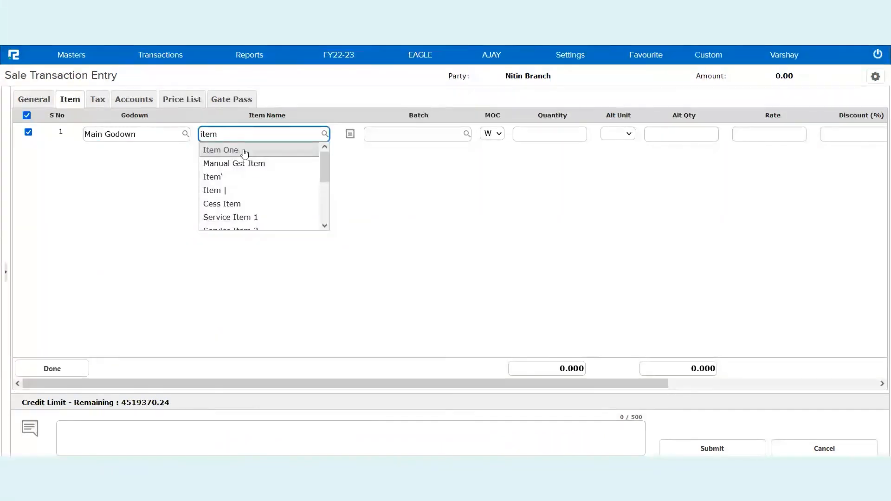
left_click(245, 149)
left_click(549, 131)
type("47")
key("Tab")
type("100")
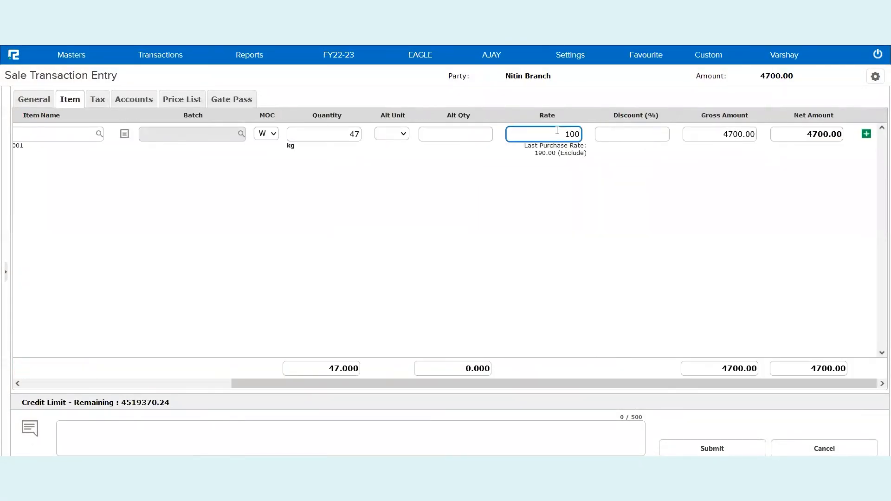
left_click(60, 365)
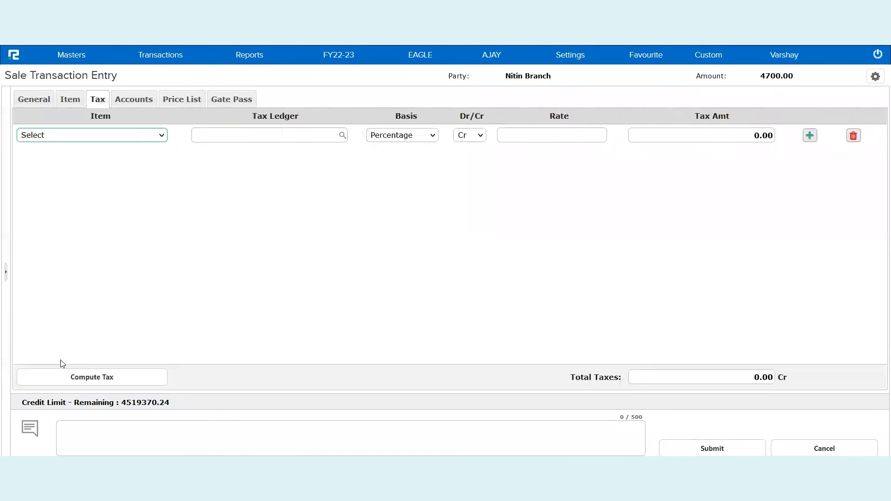
Add a tax line for Item One with the ledger CGST-Output @ 9.0% and a rate of 9
left_click(118, 135)
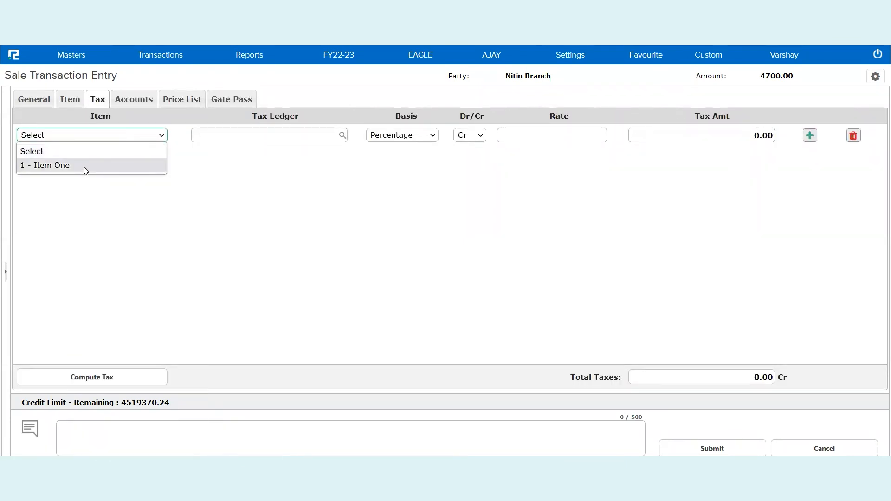
left_click(84, 167)
left_click(253, 137)
type("cg")
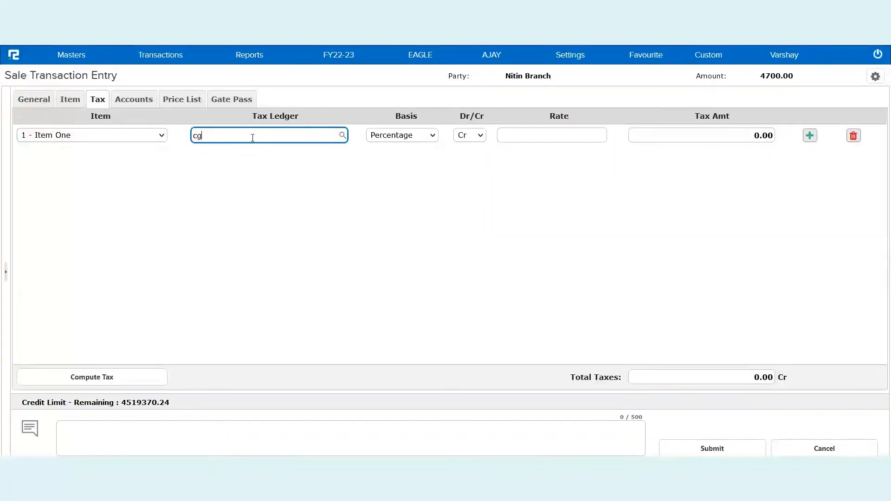
type("st")
scroll(258, 194, "down", 2)
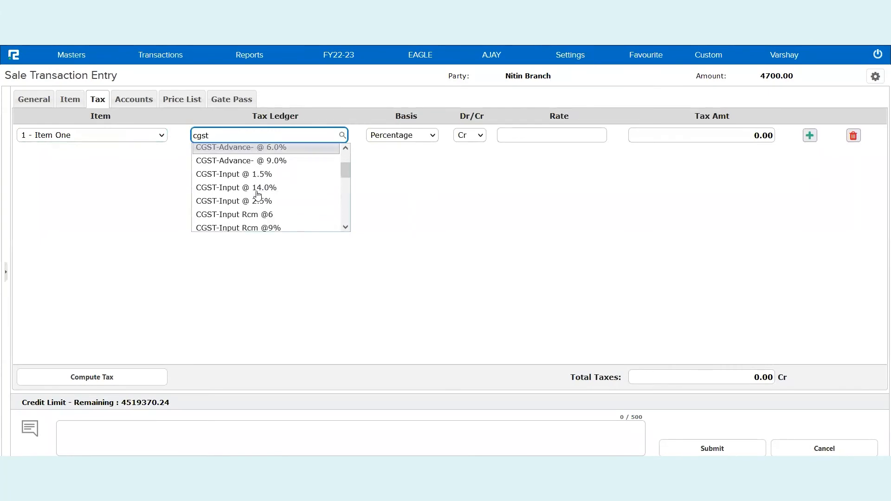
scroll(257, 194, "down", 3)
scroll(257, 224, "down", 2)
scroll(257, 222, "down", 1)
left_click(253, 194)
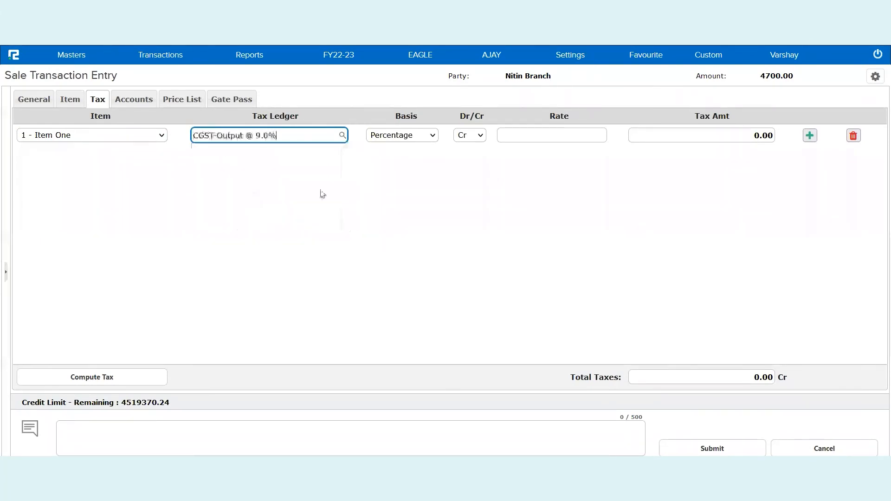
left_click(543, 131)
type("9")
key("Return")
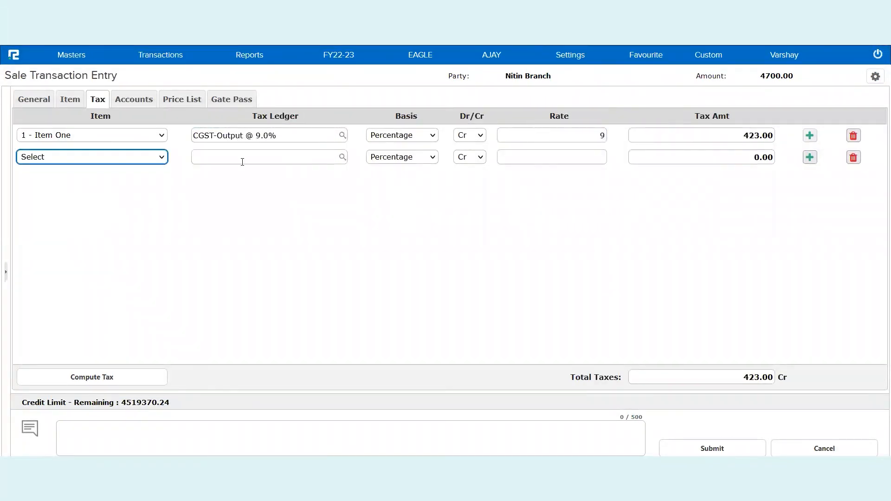
Add a second tax line for Item One with the ledger SGST-Output @ 9.0% and a rate of 9, and compute the tax
left_click(57, 160)
left_click(59, 188)
left_click(220, 160)
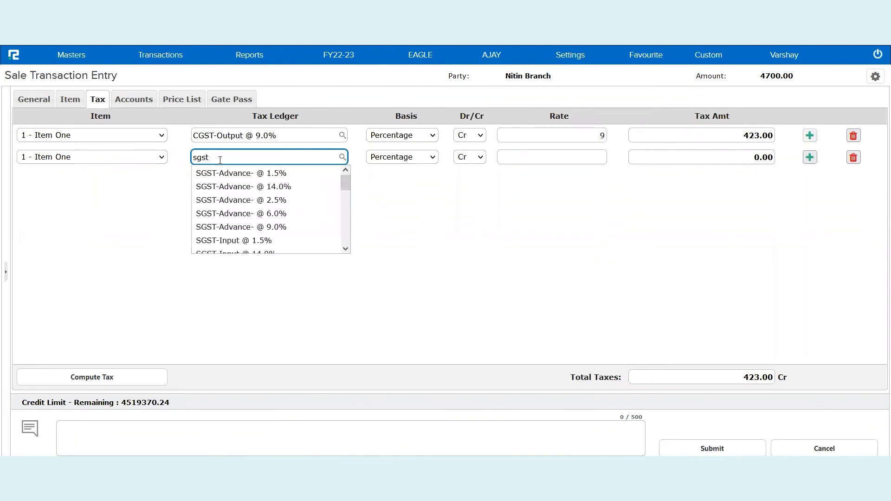
scroll(242, 225, "down", 3)
scroll(244, 226, "down", 3)
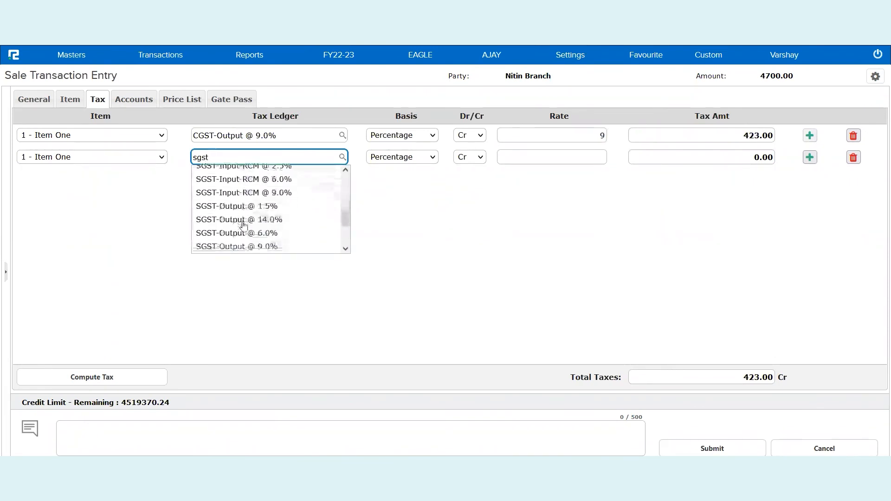
left_click(245, 237)
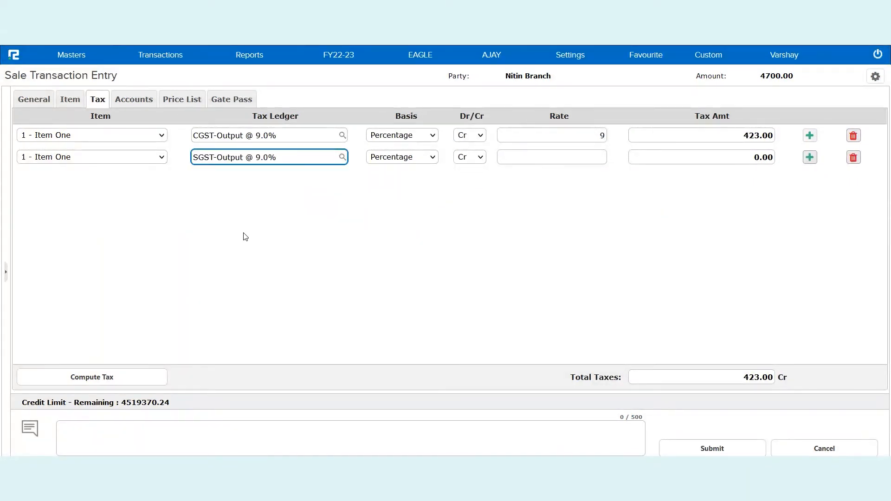
left_click(569, 157)
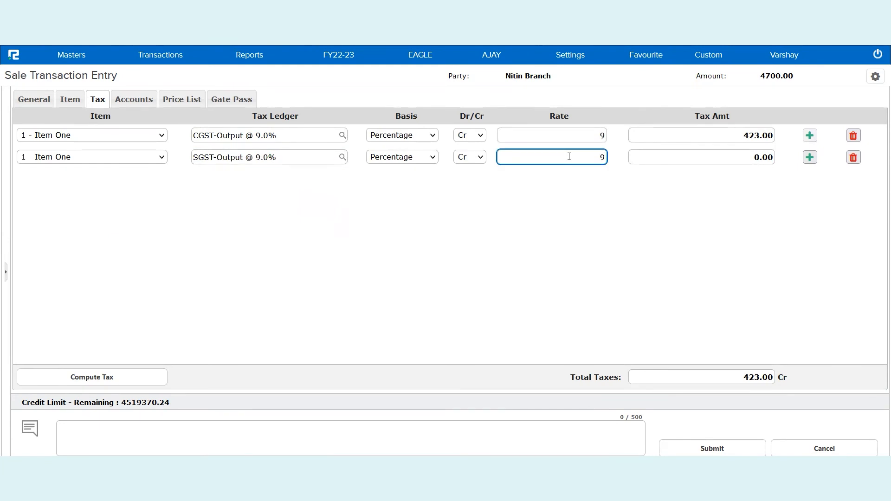
key("Tab")
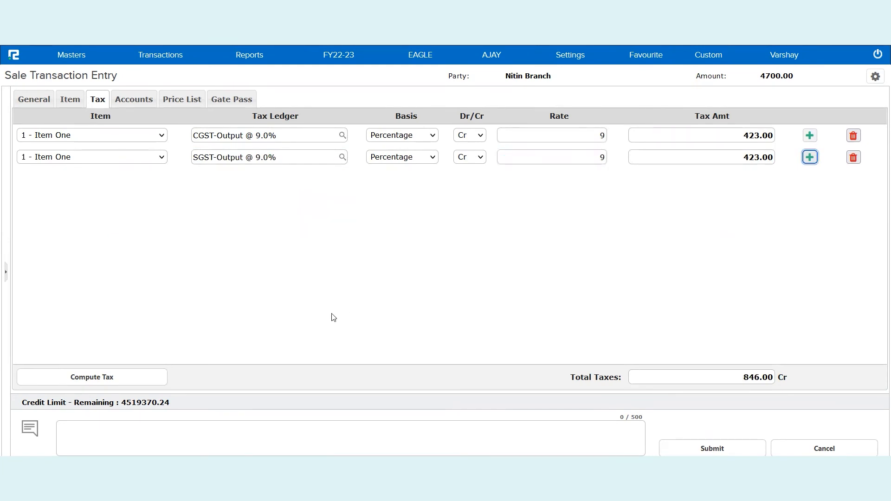
left_click(74, 378)
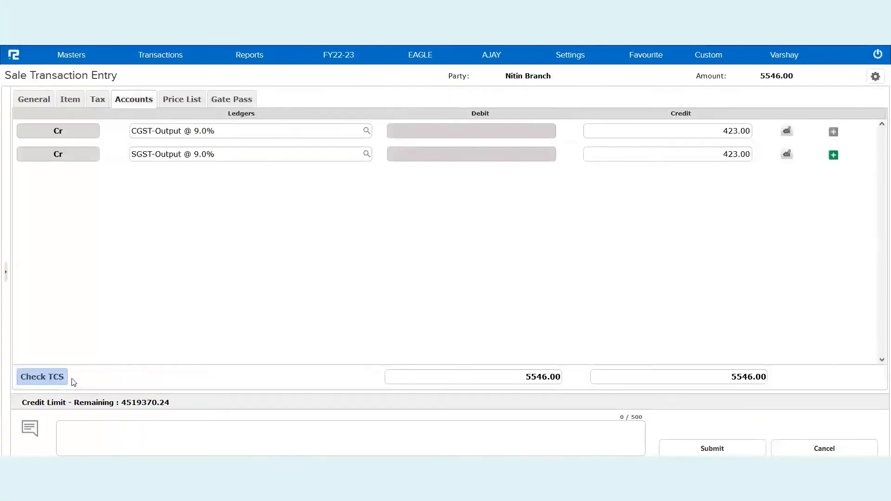
Enter the narration "Test of Direct Sale / Purchase IBT", submit the sale and close the invoice print window
left_click(210, 427)
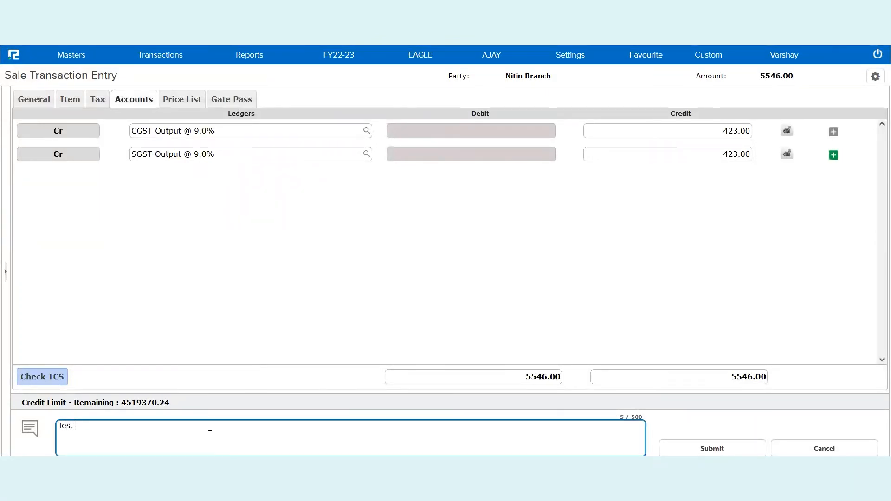
type("Test of Direct Sale / Purchase IB")
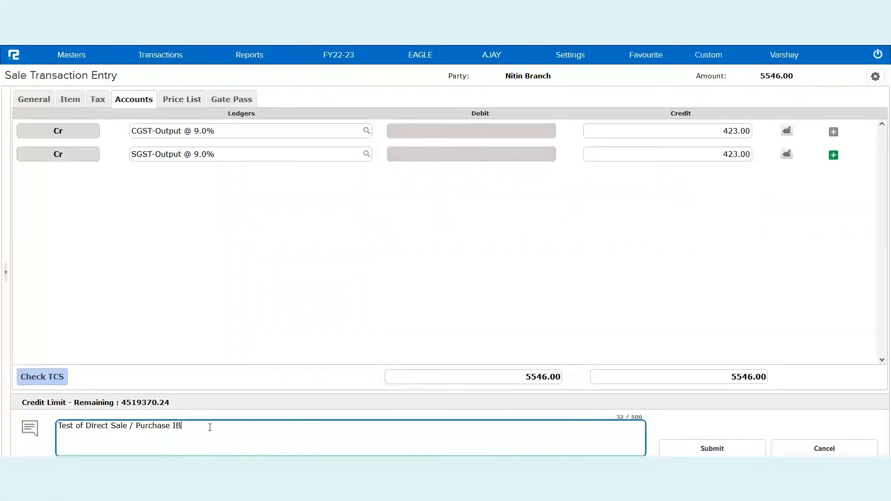
key("Return")
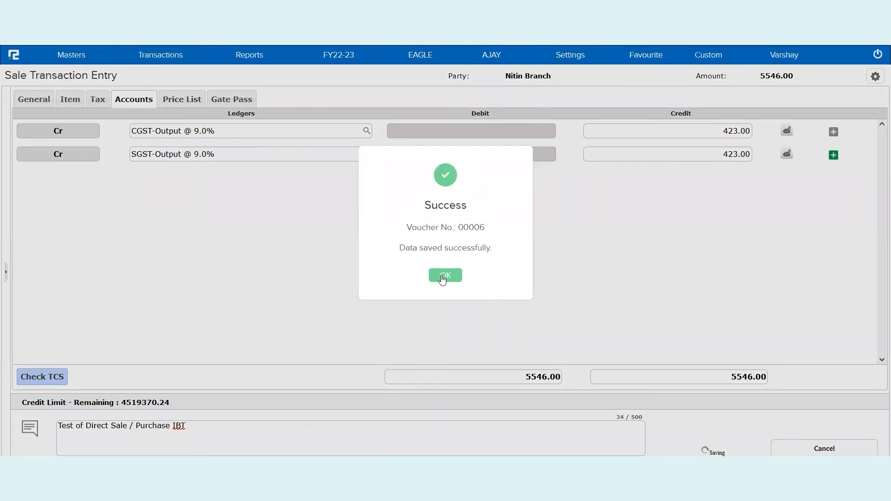
left_click(443, 277)
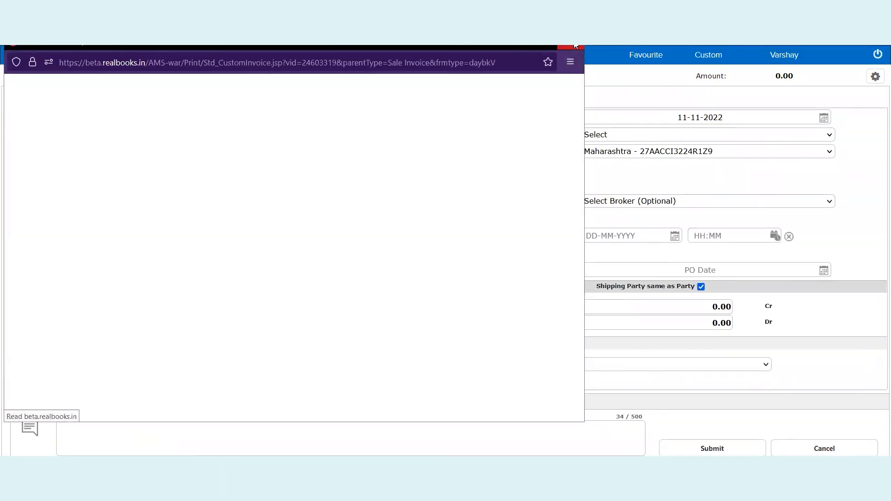
left_click(574, 48)
Switch to the NITIN branch and run the Inter Branch Transfer report for Sale from 01-11-2022 to 11-11-2022
left_click(496, 56)
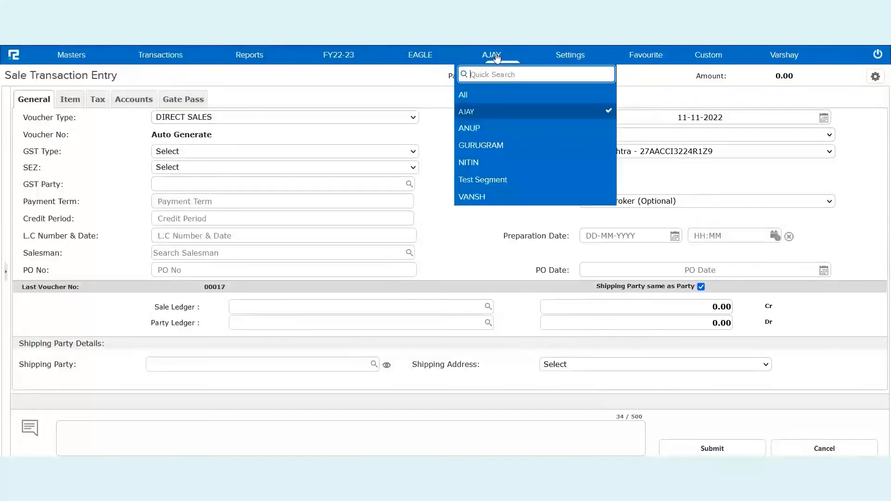
left_click(486, 162)
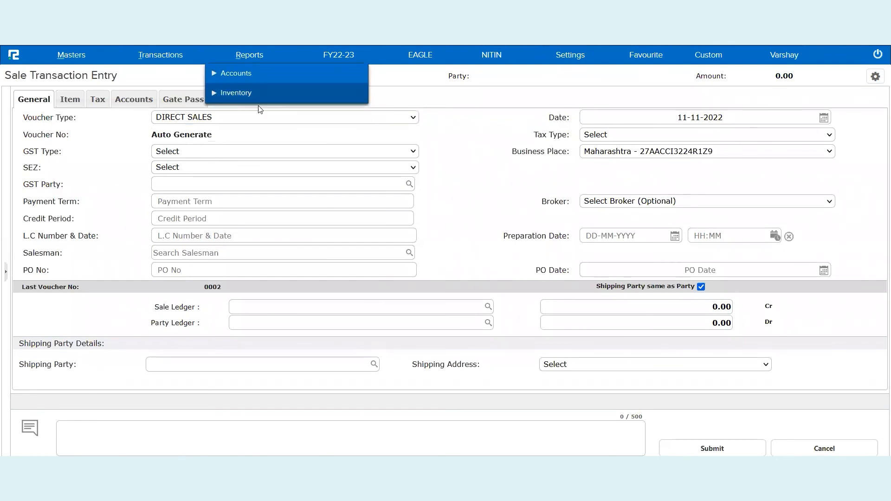
mouse_move(250, 56)
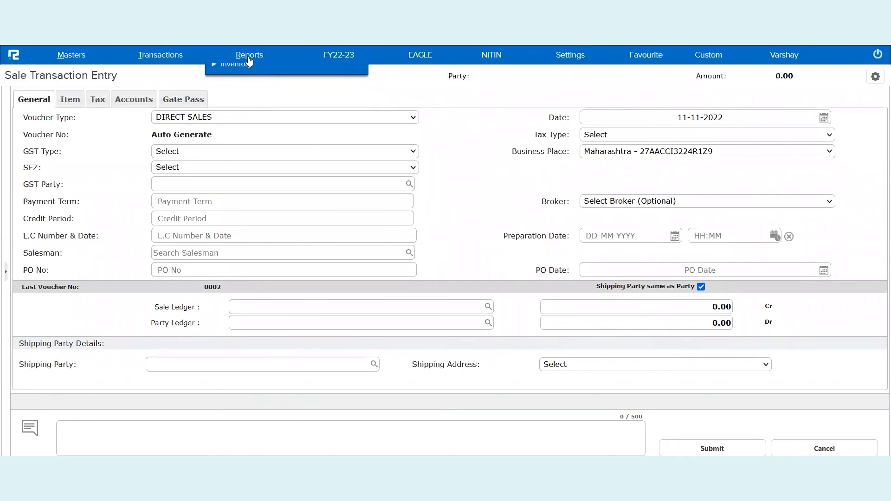
left_click(250, 94)
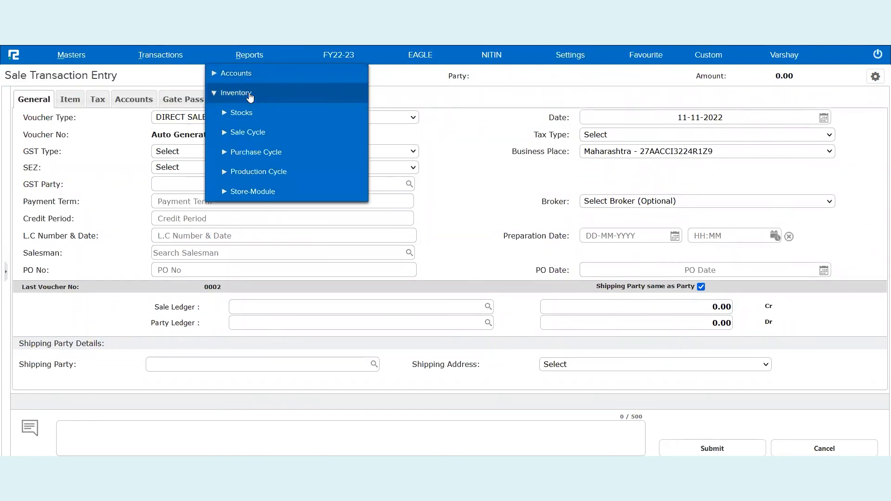
left_click(241, 171)
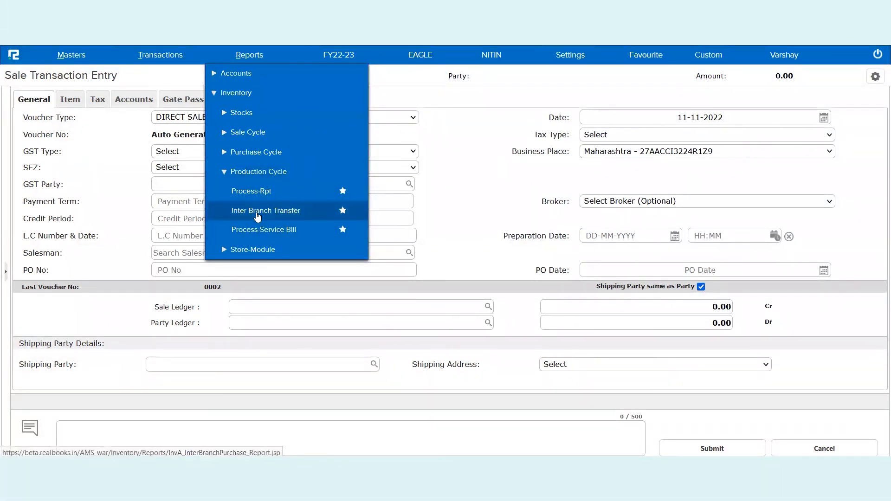
left_click(258, 212)
left_click(362, 95)
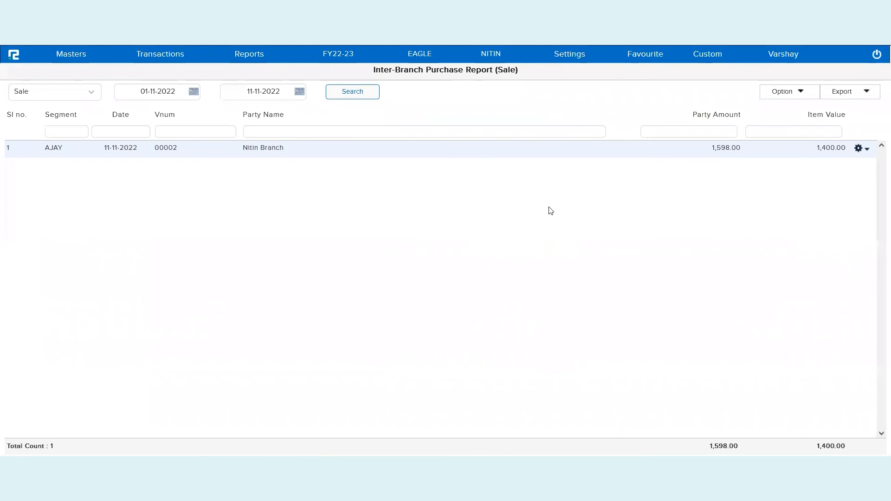
Run the Day Book report for all vouchers dated 11-11-2022 in the NITIN branch
left_click(260, 60)
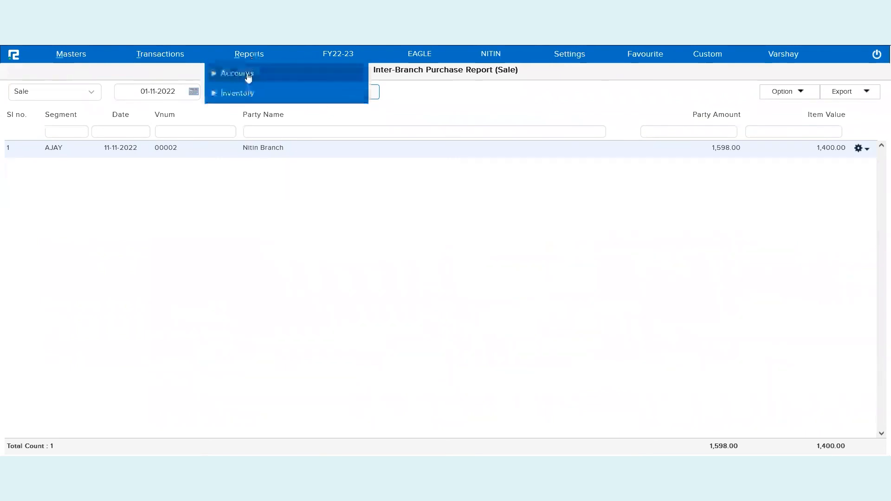
left_click(249, 74)
left_click(255, 119)
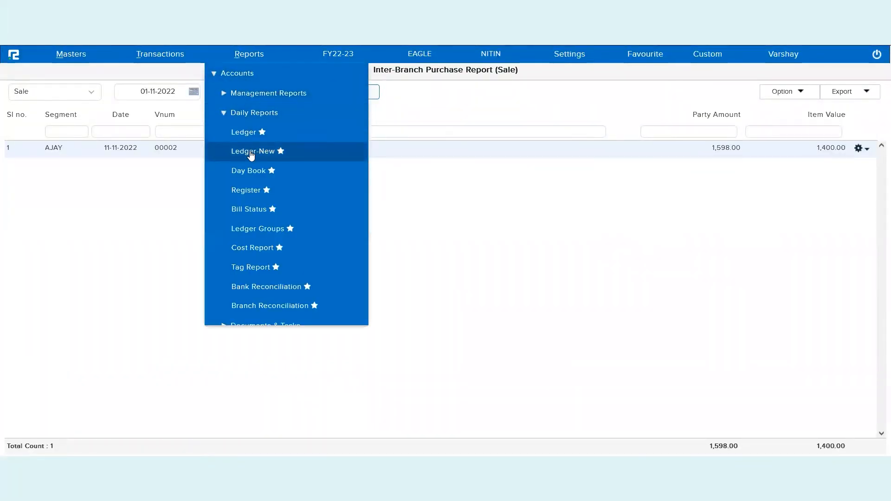
left_click(249, 171)
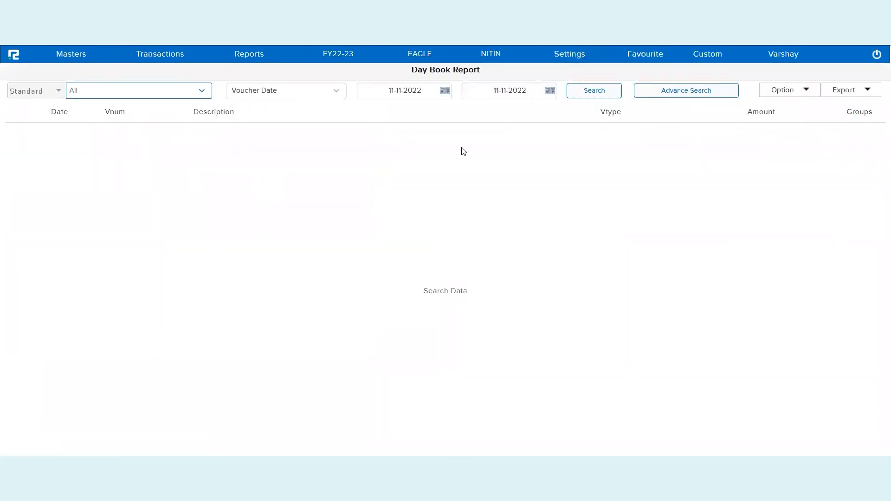
left_click(613, 89)
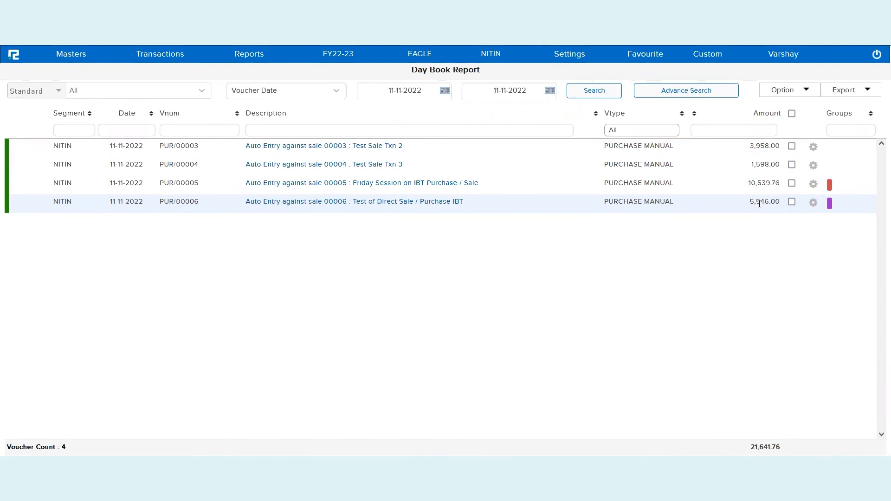
Review the general, item, tax and accounts details of the auto-created purchase for "Test of Direct Sale / Purchase IBT", and close it
left_click(435, 206)
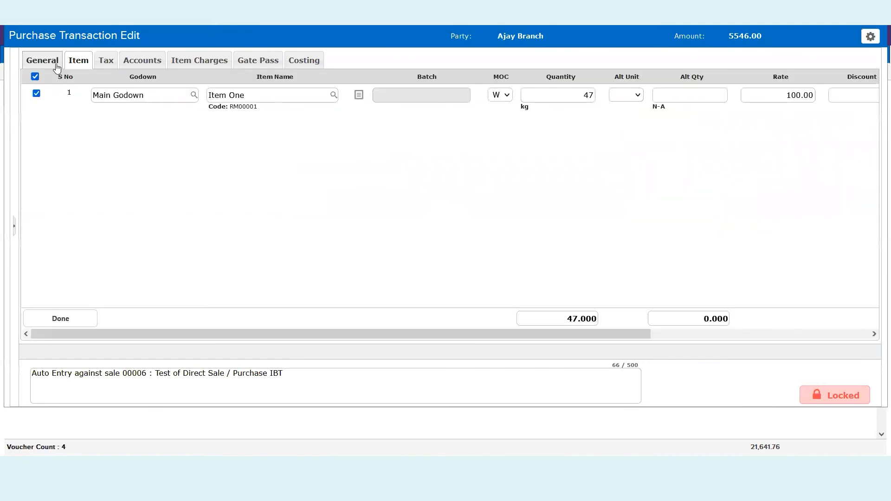
left_click(52, 64)
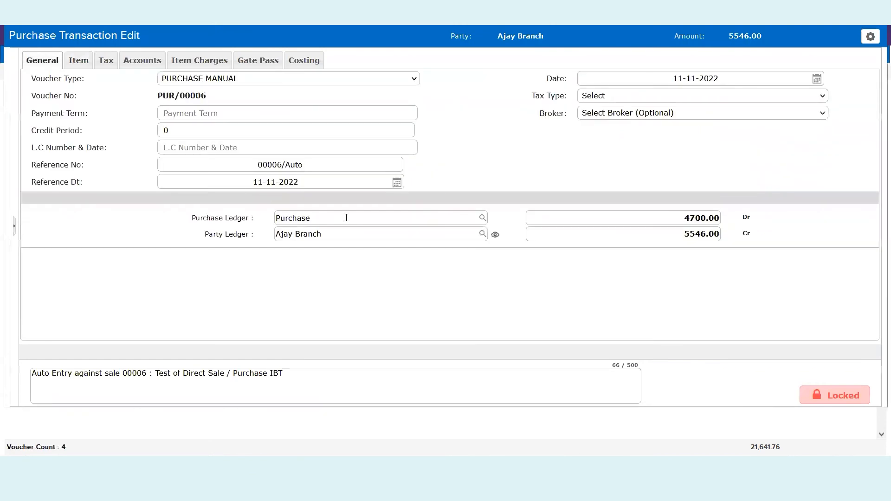
left_click(78, 61)
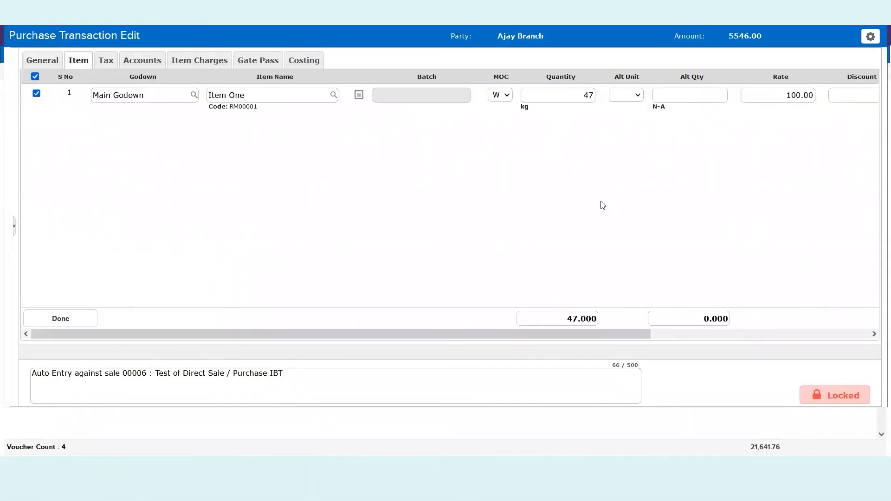
scroll(488, 163, "right", 5)
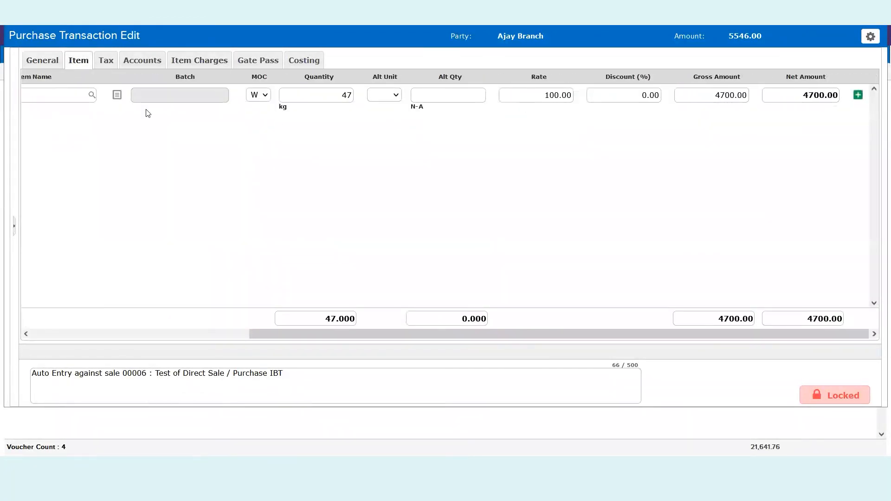
left_click(111, 60)
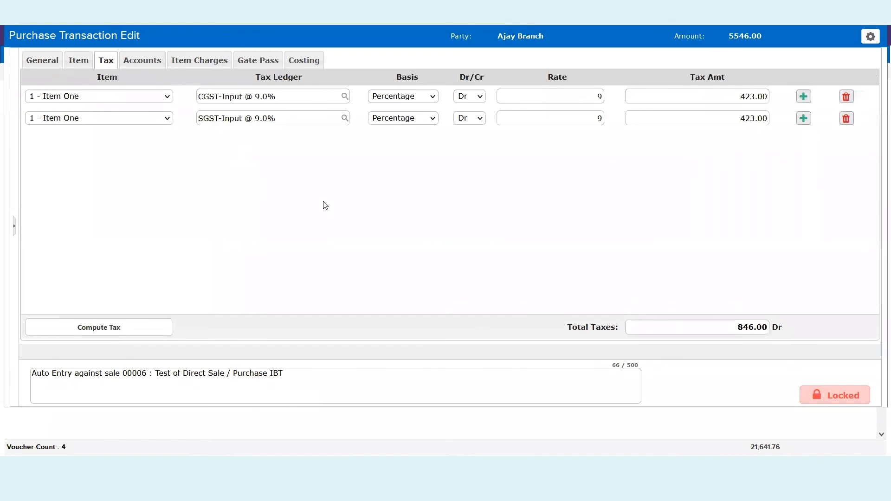
left_click(153, 55)
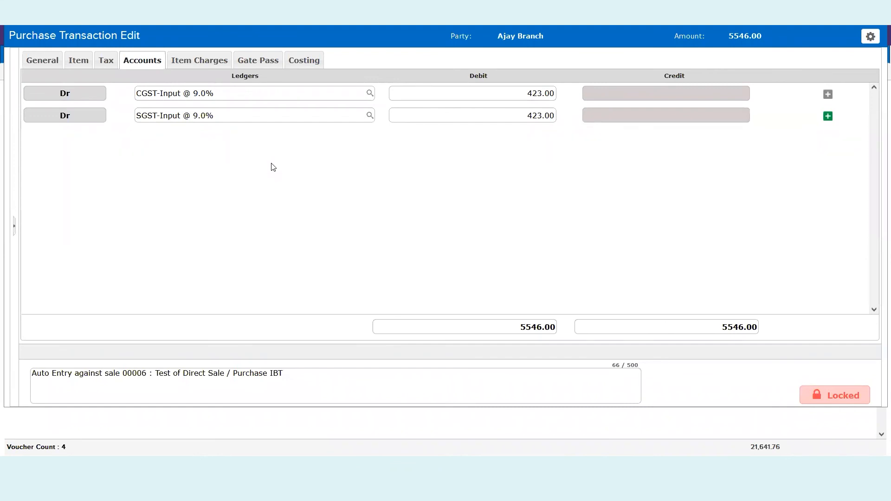
key("Escape")
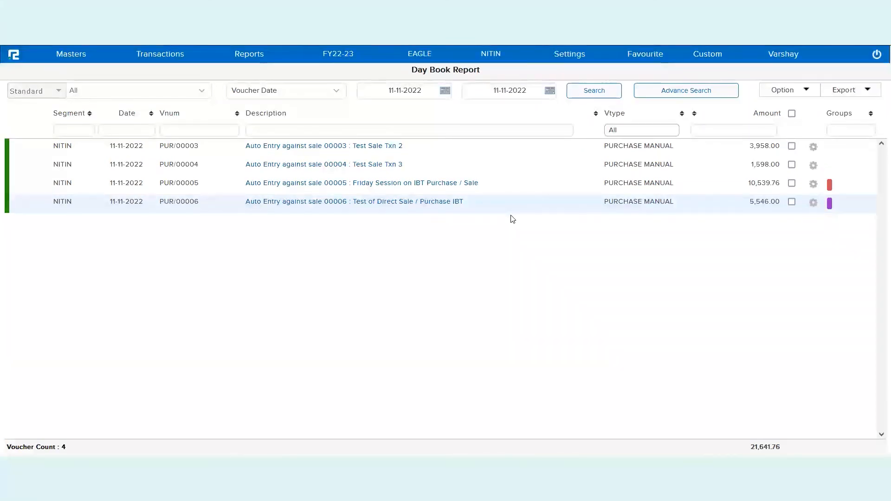
Open the configuration settings in a new browser tab and go to the miscellaneous Branch Mapping settings
left_click(567, 57)
right_click(571, 76)
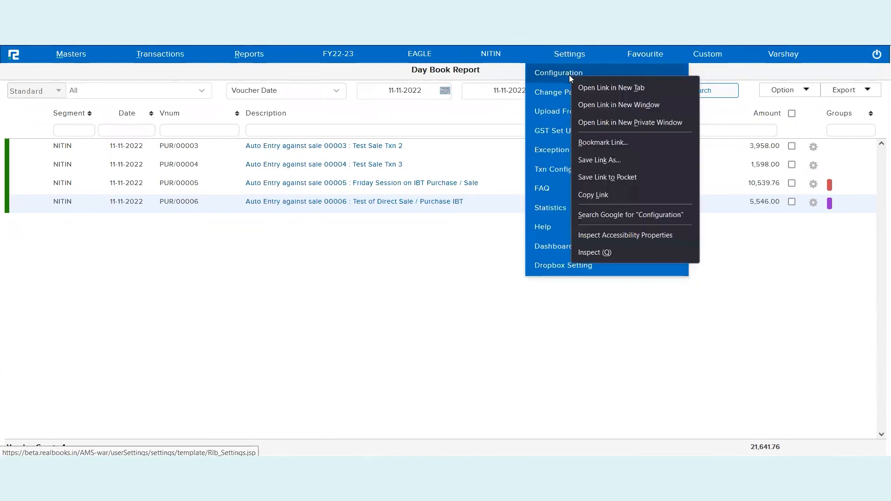
left_click(587, 85)
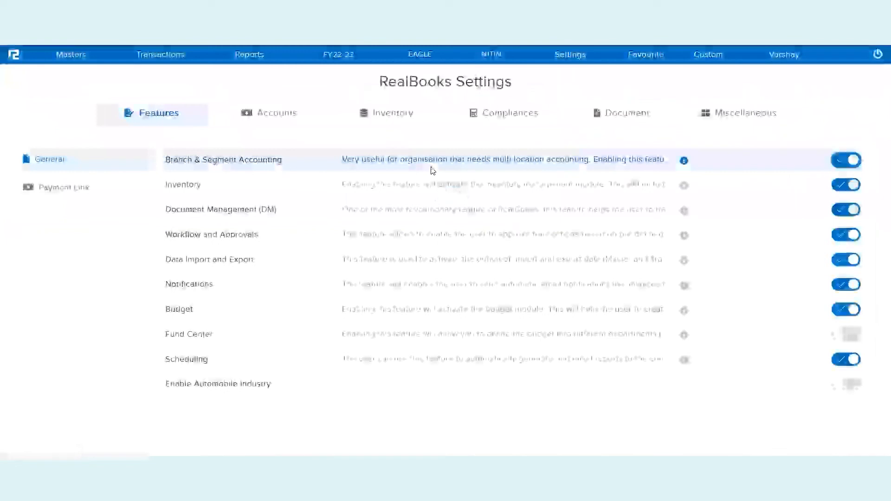
left_click(733, 112)
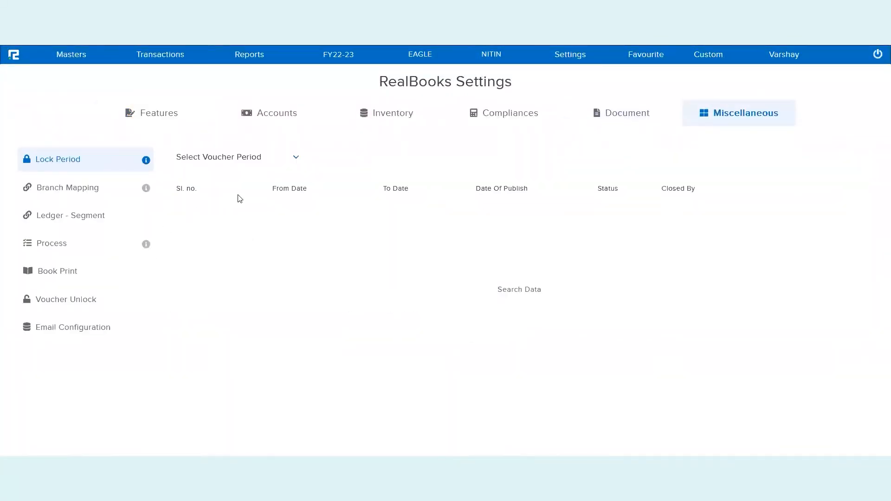
left_click(86, 189)
Search the branch mappings with All as both the from and to segment, and open the AJAY to NITIN mapping
left_click(252, 152)
type("all")
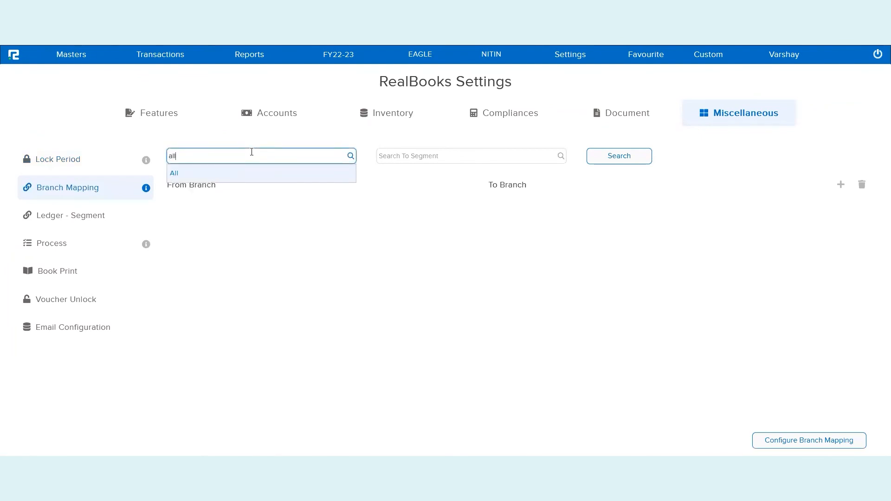
left_click(262, 179)
left_click(387, 158)
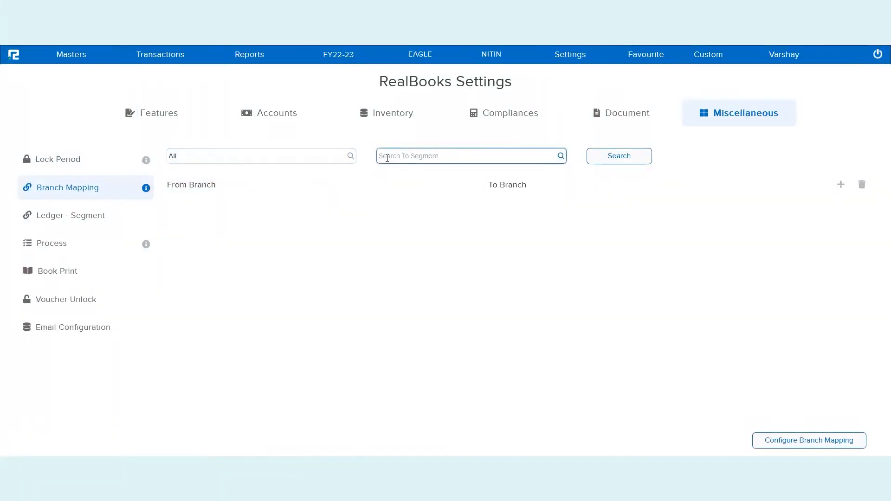
type("all")
left_click(400, 171)
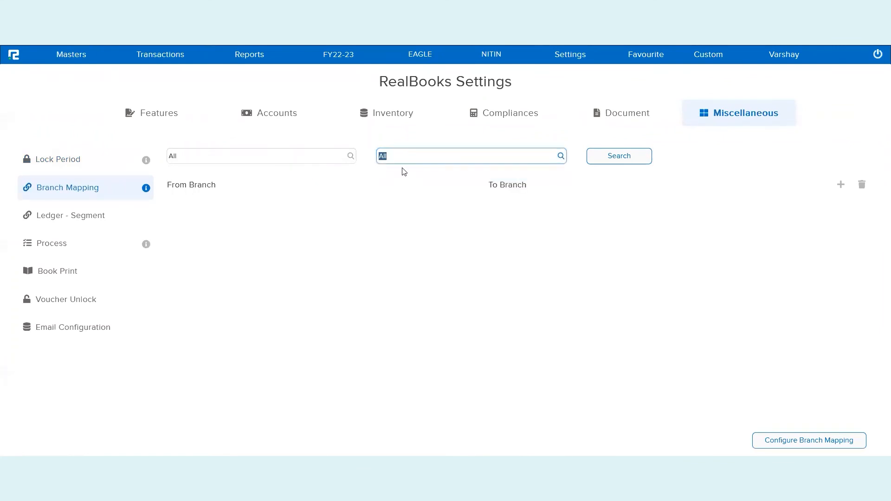
left_click(604, 159)
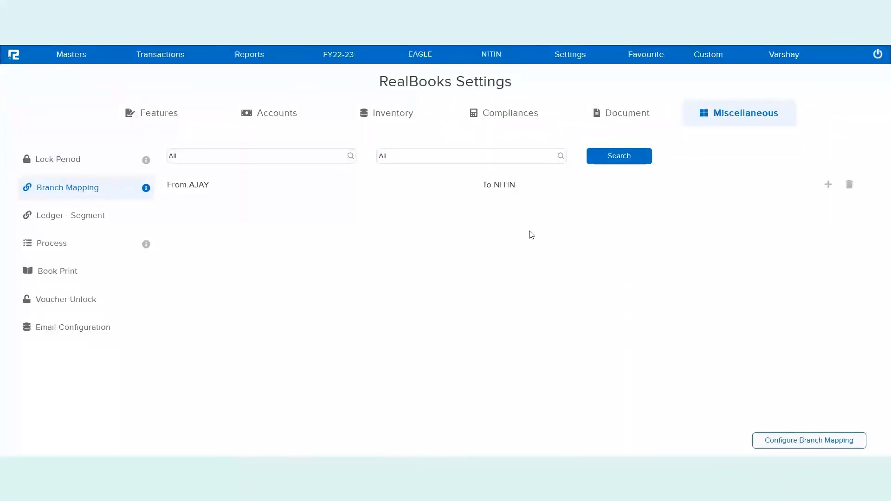
left_click(512, 191)
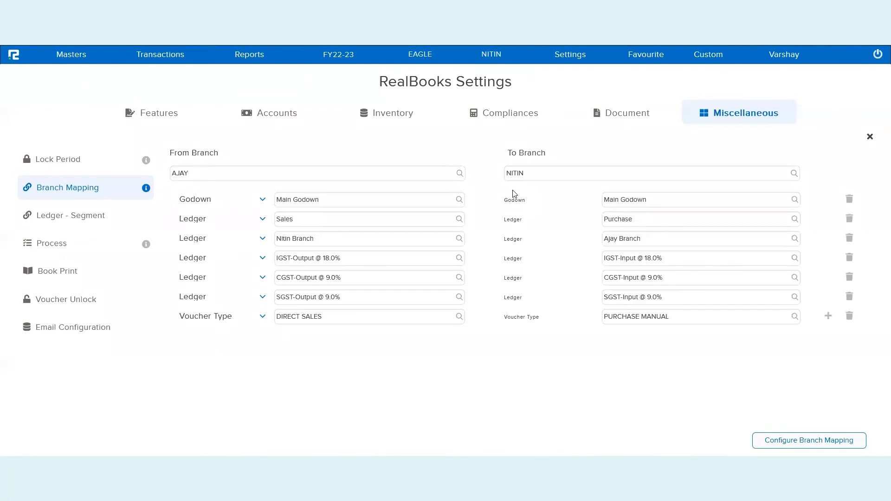